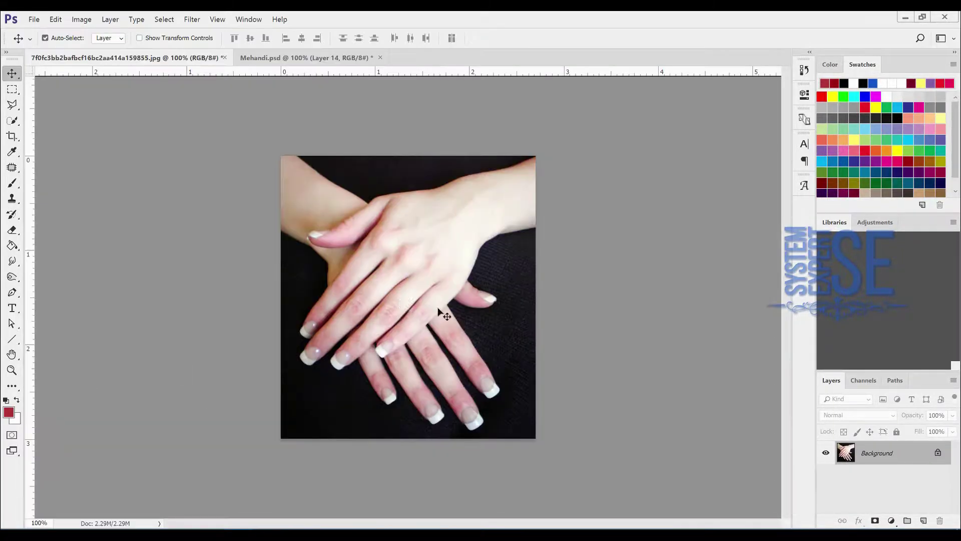
click(305, 57)
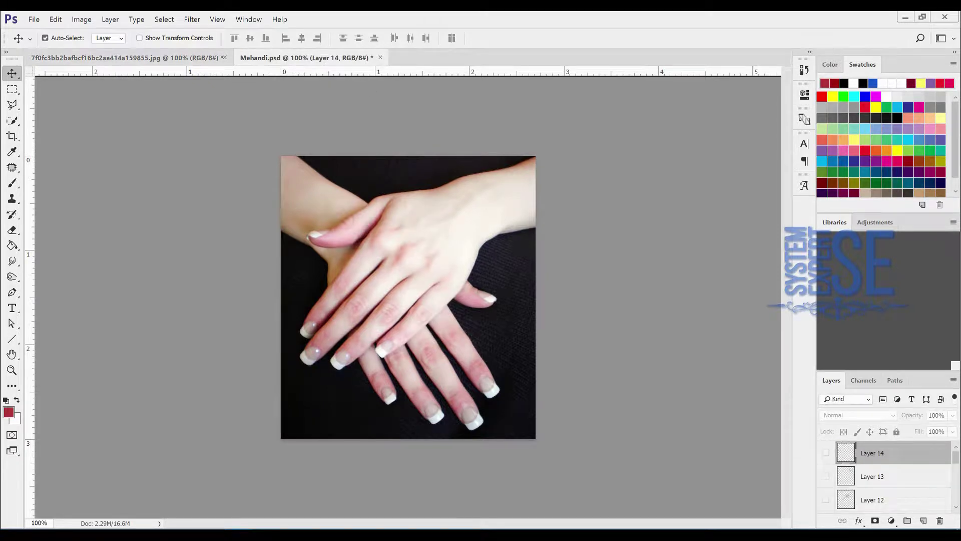
scroll(868, 494, down, 5)
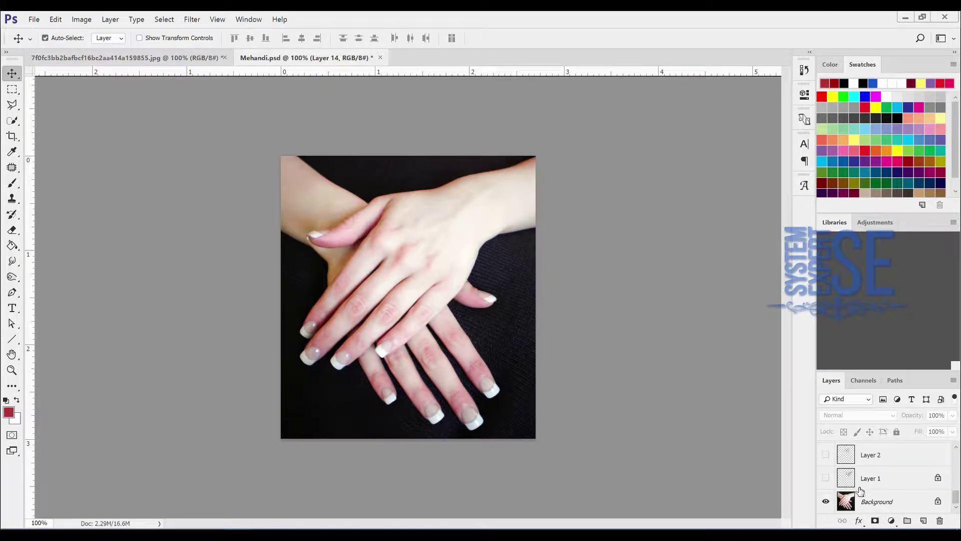
click(852, 485)
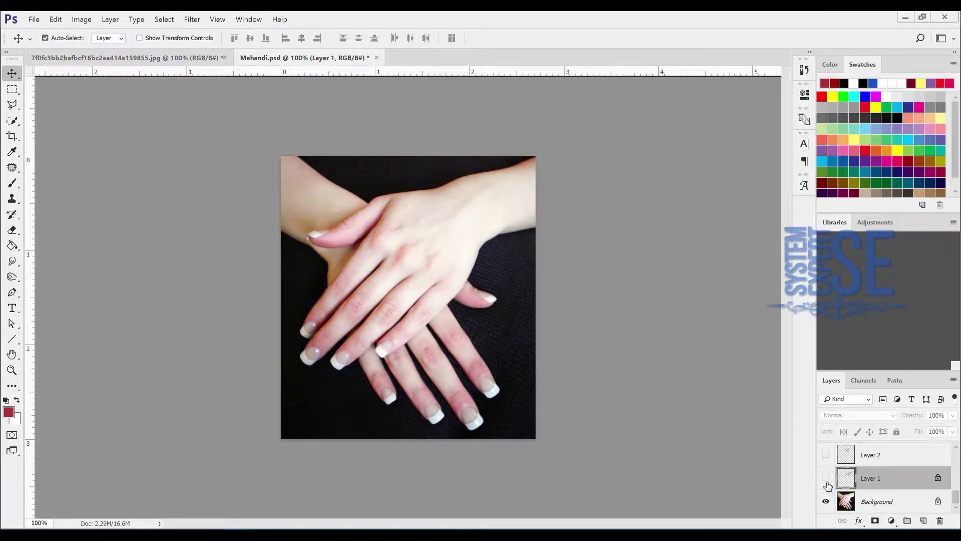
click(826, 479)
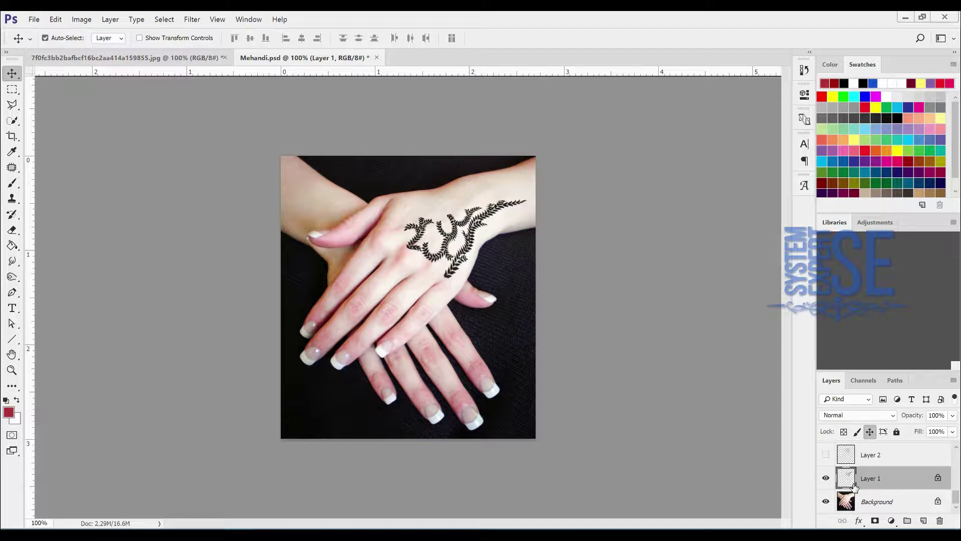
click(826, 478)
click(825, 454)
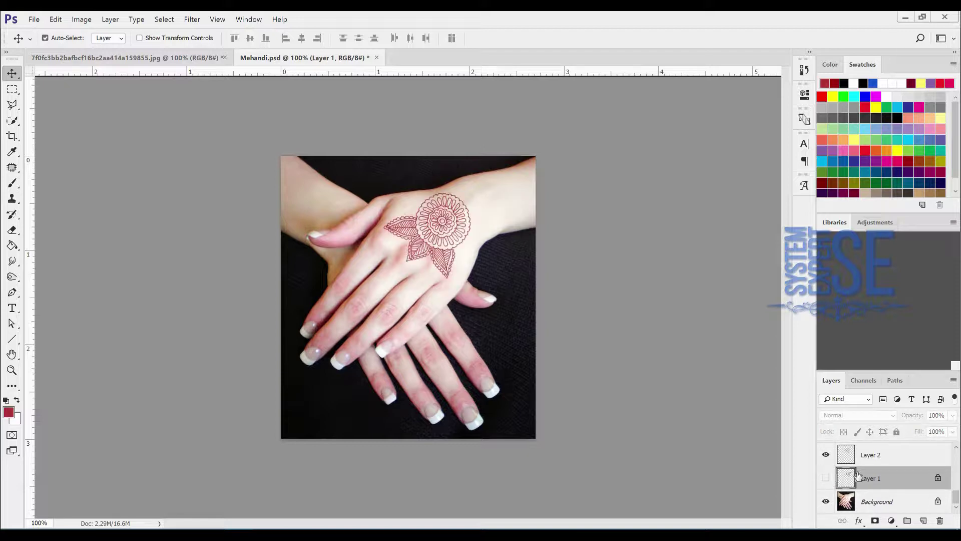
scroll(876, 492, up, 2)
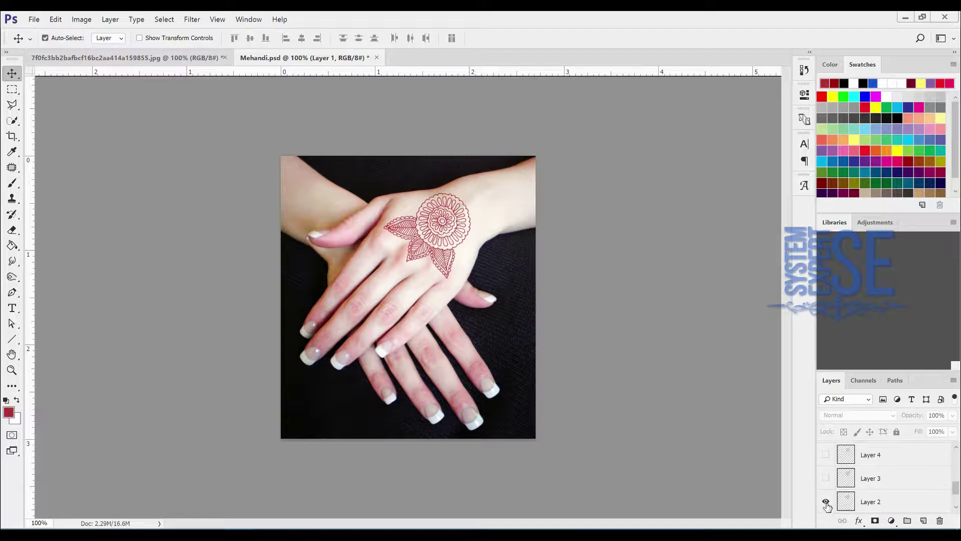
click(825, 501)
click(826, 478)
click(826, 478)
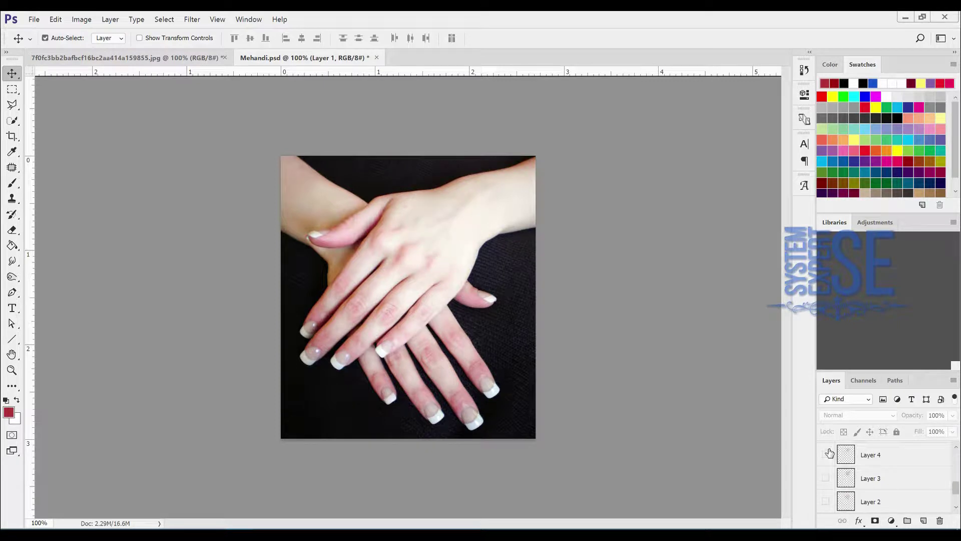
click(826, 455)
scroll(885, 490, up, 1)
scroll(884, 490, up, 1)
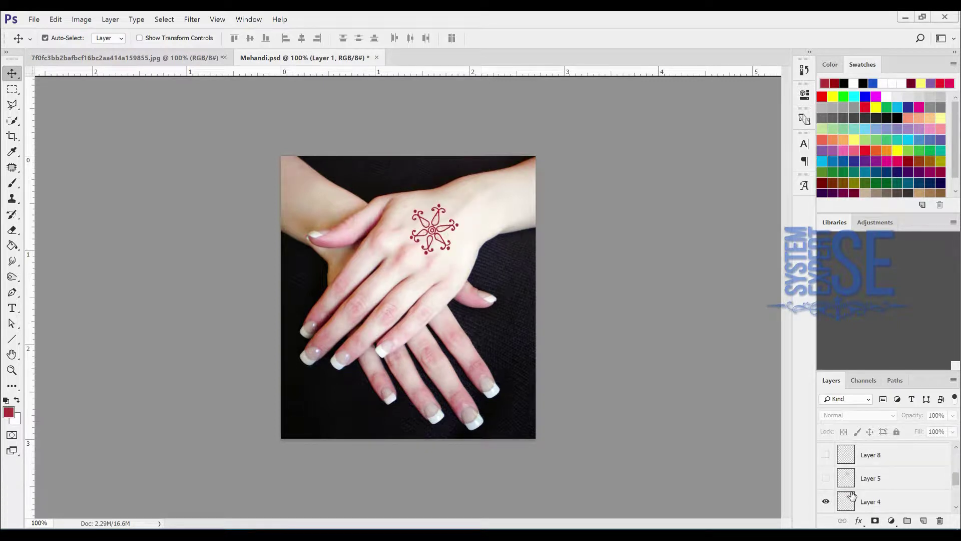
click(826, 501)
click(825, 478)
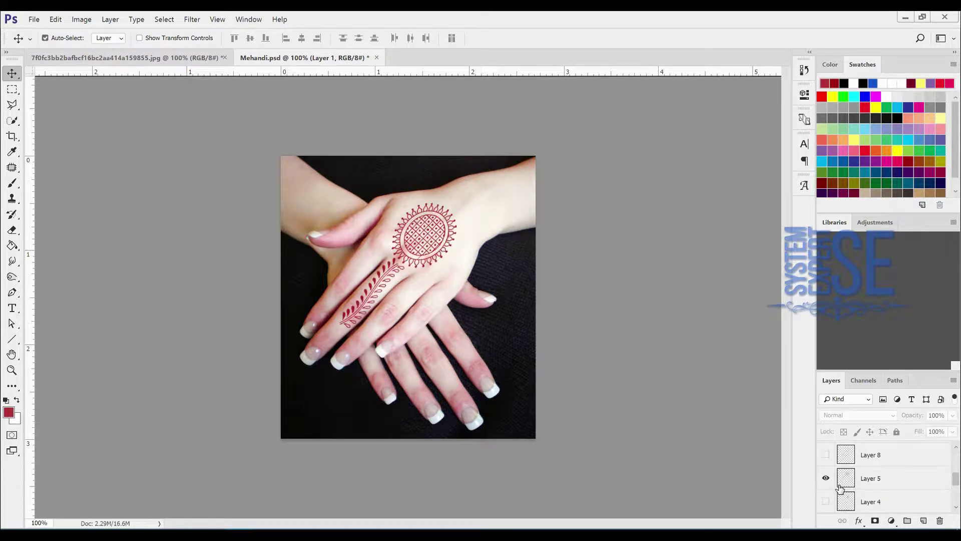
click(826, 478)
click(826, 454)
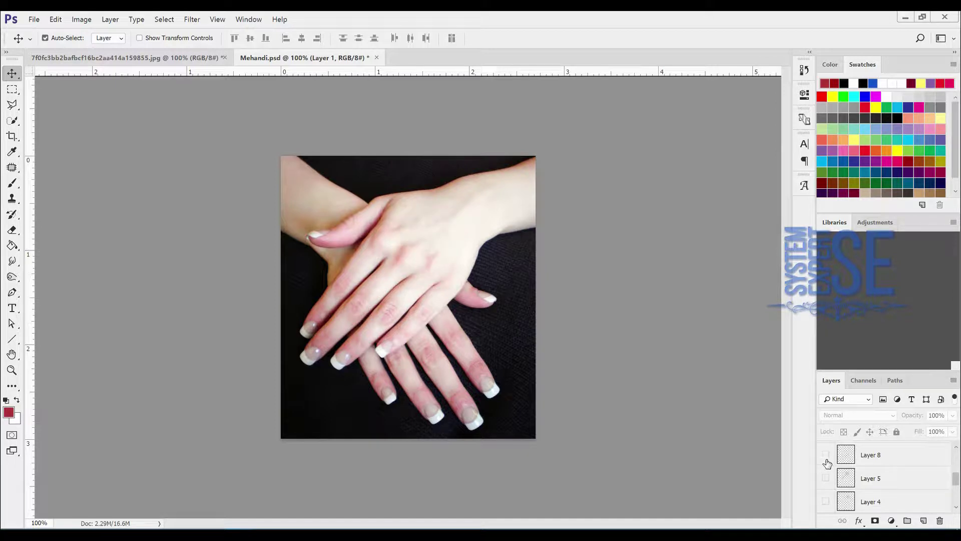
scroll(858, 496, up, 1)
click(826, 478)
click(826, 455)
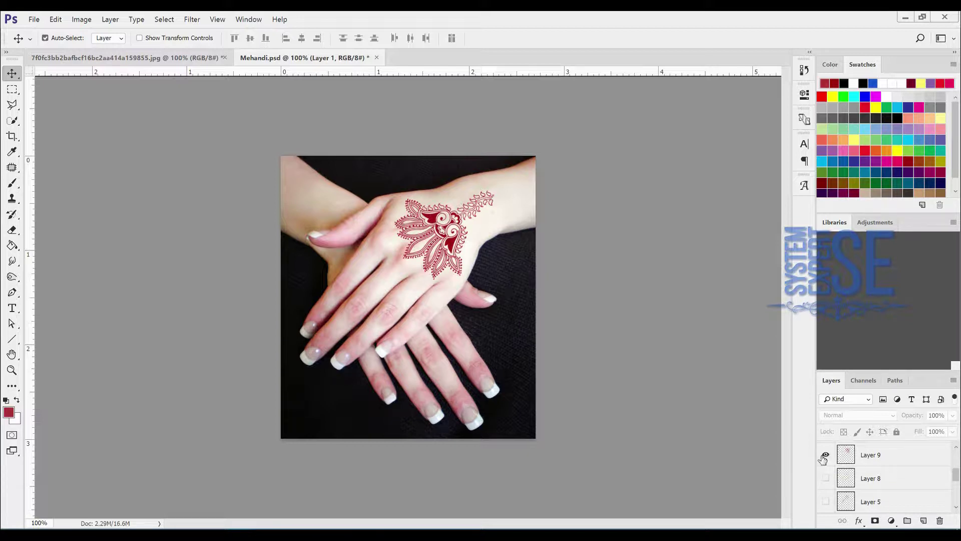
click(826, 461)
scroll(851, 480, up, 2)
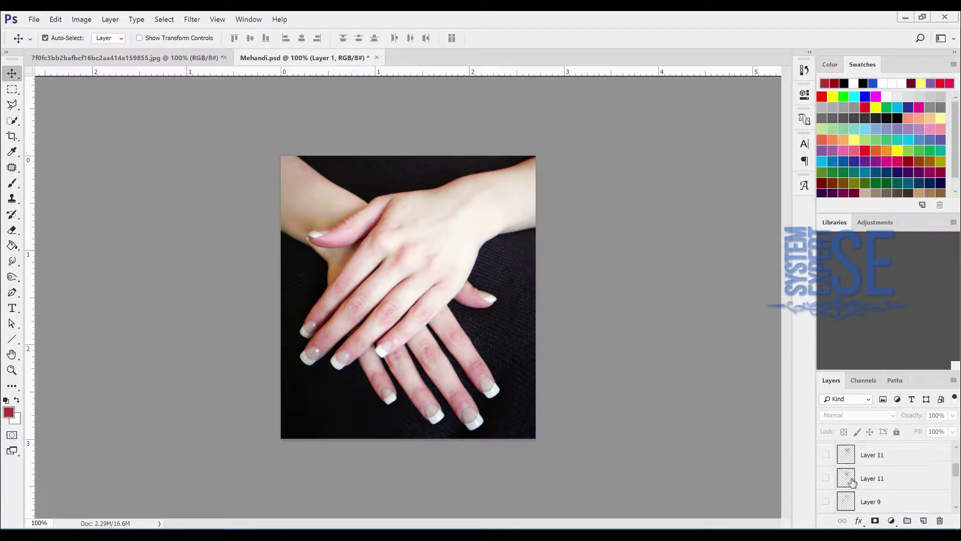
click(826, 478)
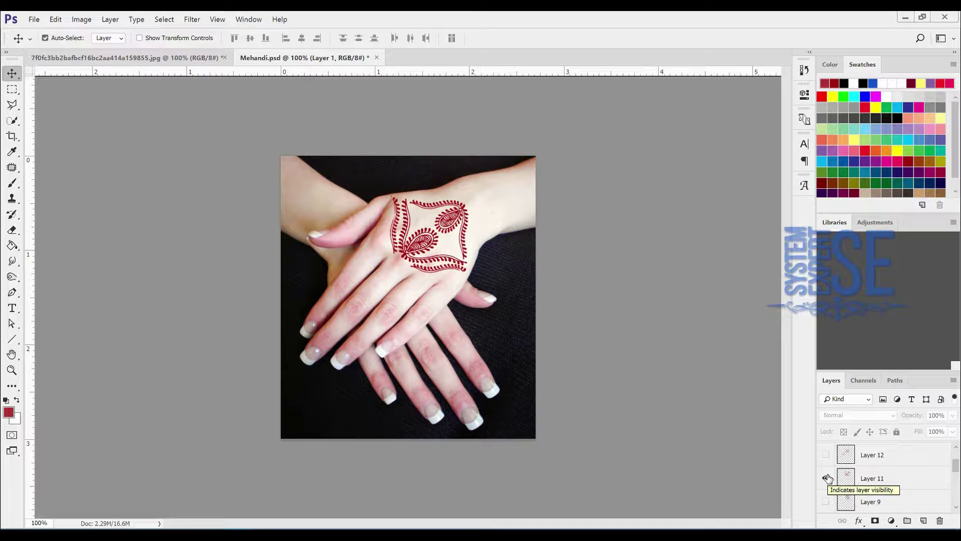
click(827, 479)
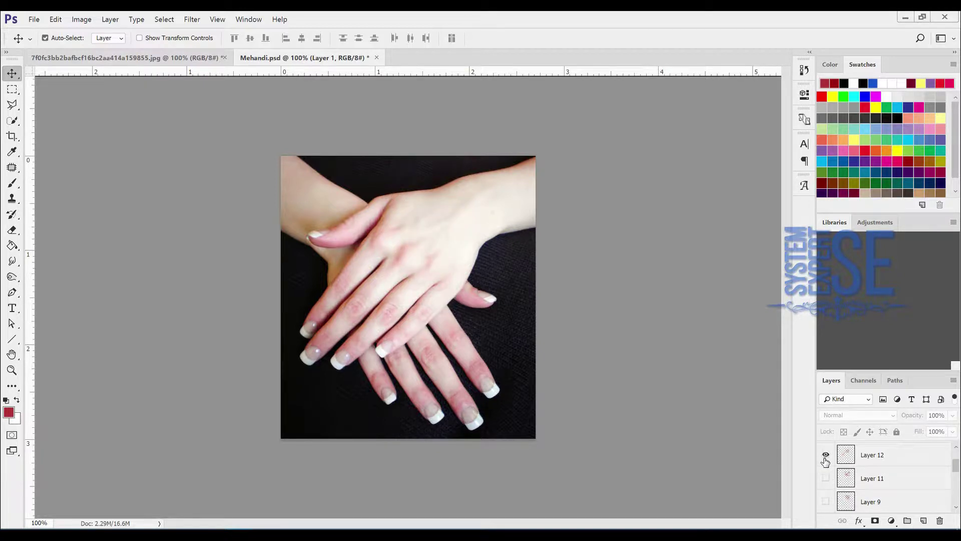
click(826, 454)
scroll(826, 480, up, 1)
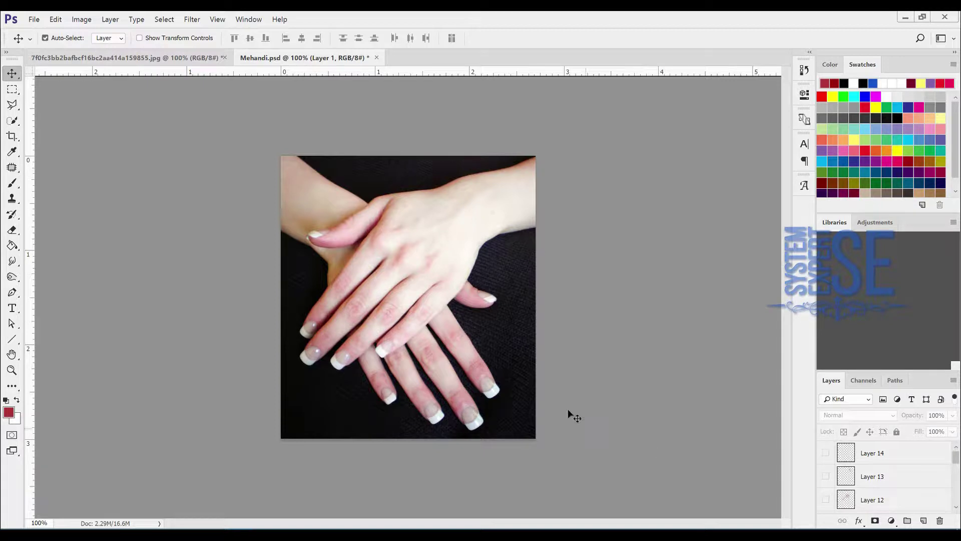
Go back to the hand photo, add an empty Layer 1 above Background, and select the Brush tool.
click(137, 59)
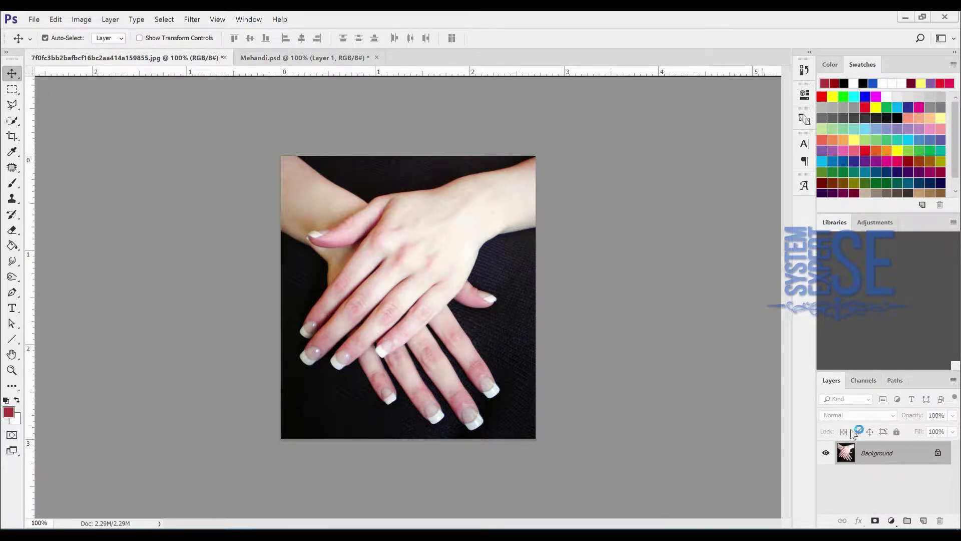
click(924, 521)
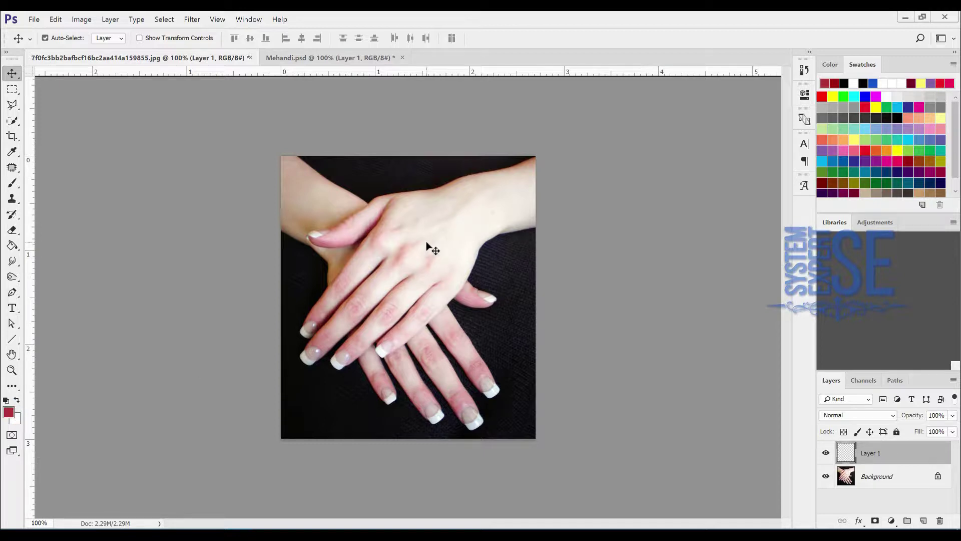
key(b)
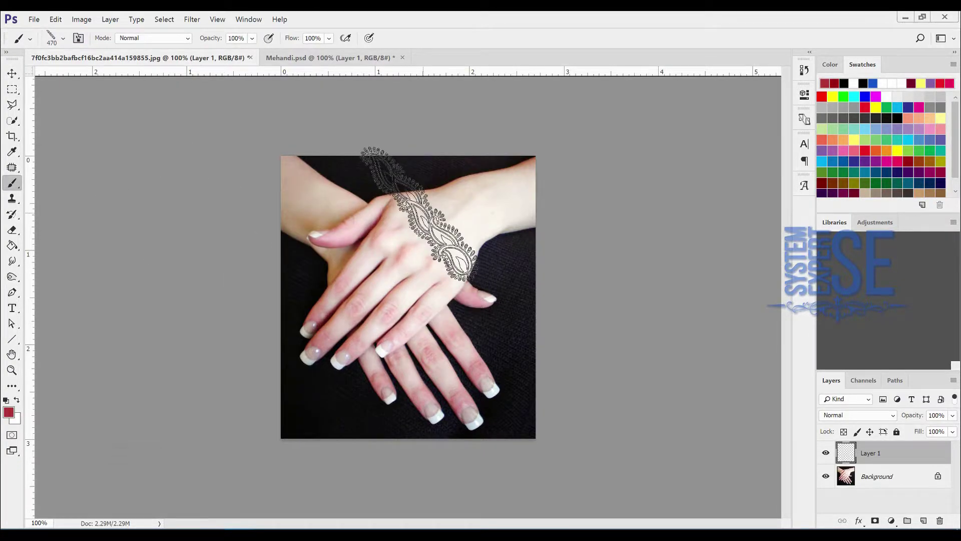
Choose the 470 px paisley brush and stamp a red paisley band across the wrist on Layer 1.
right_click(419, 220)
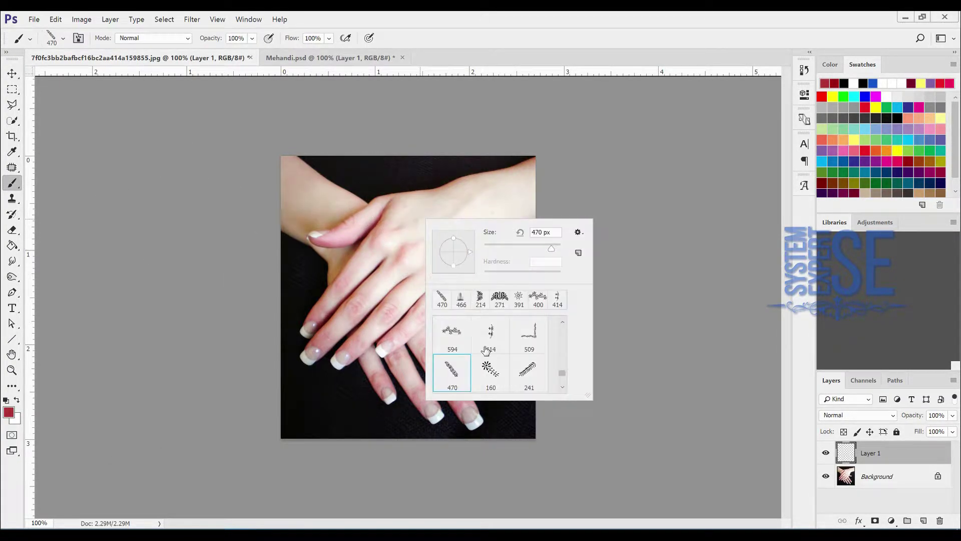
scroll(486, 350, up, 4)
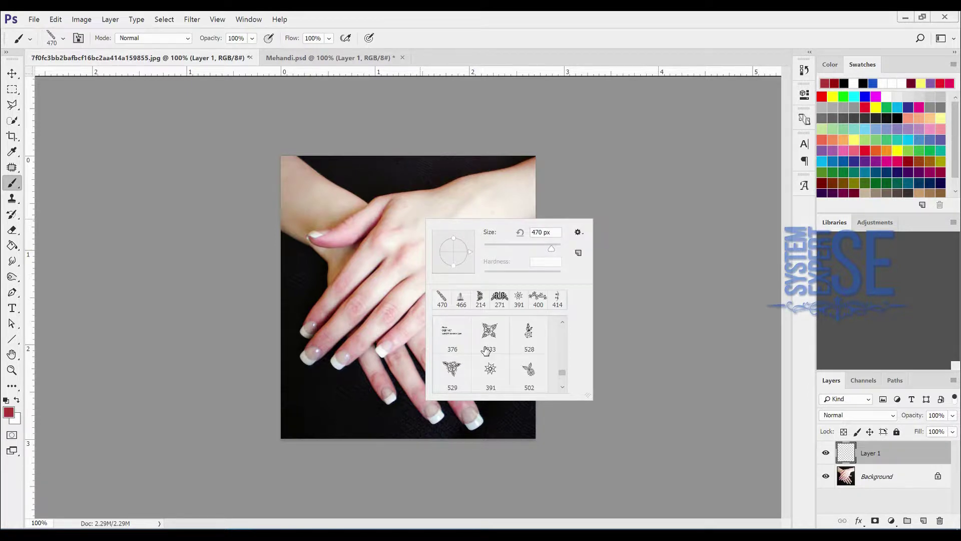
scroll(486, 351, down, 5)
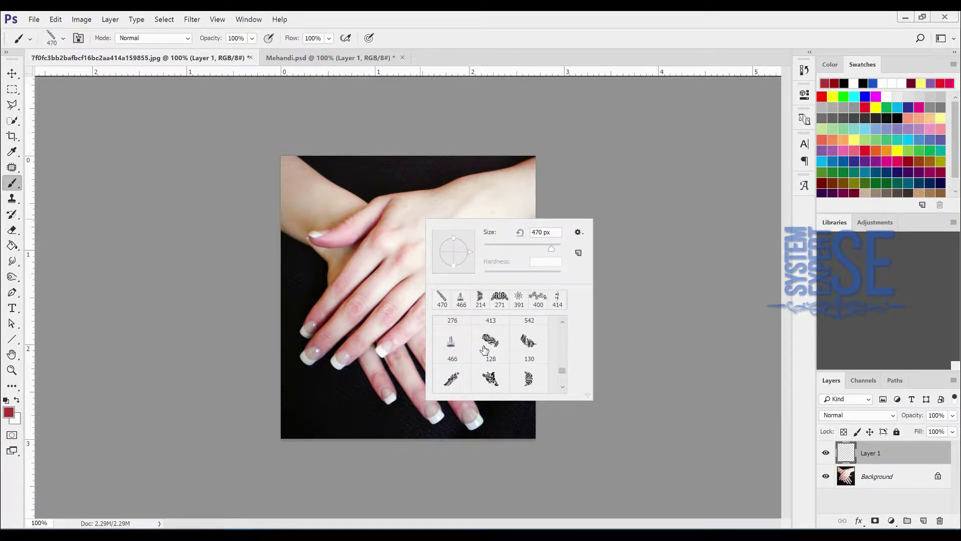
scroll(484, 350, down, 3)
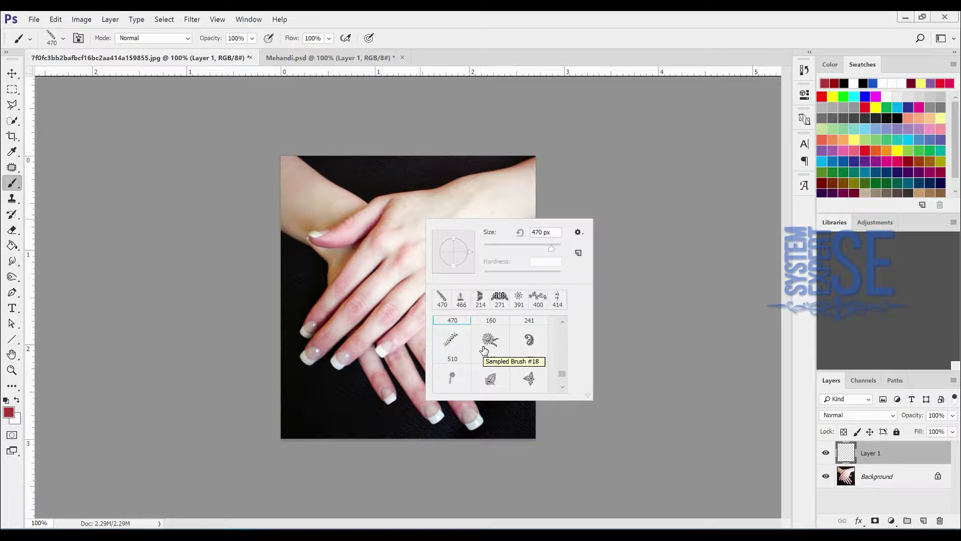
scroll(484, 350, up, 3)
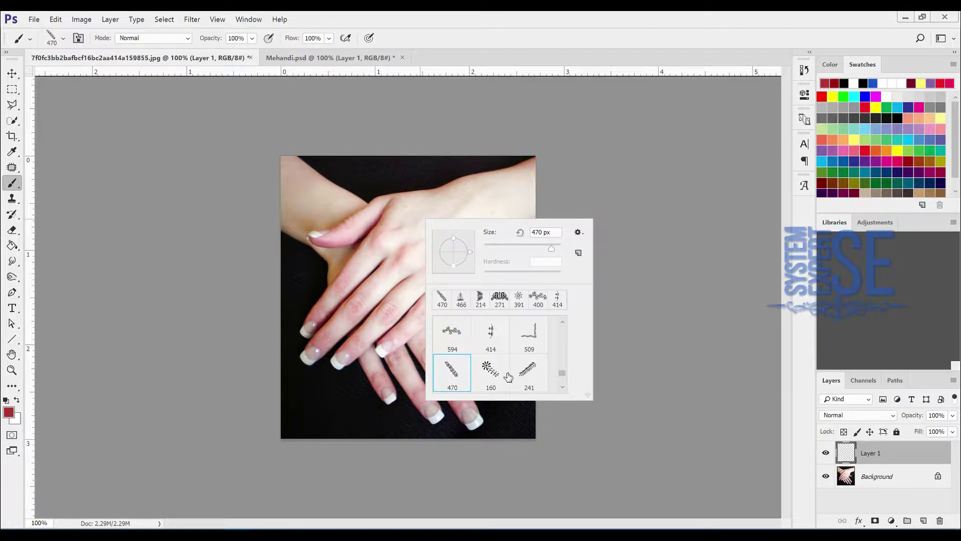
click(452, 371)
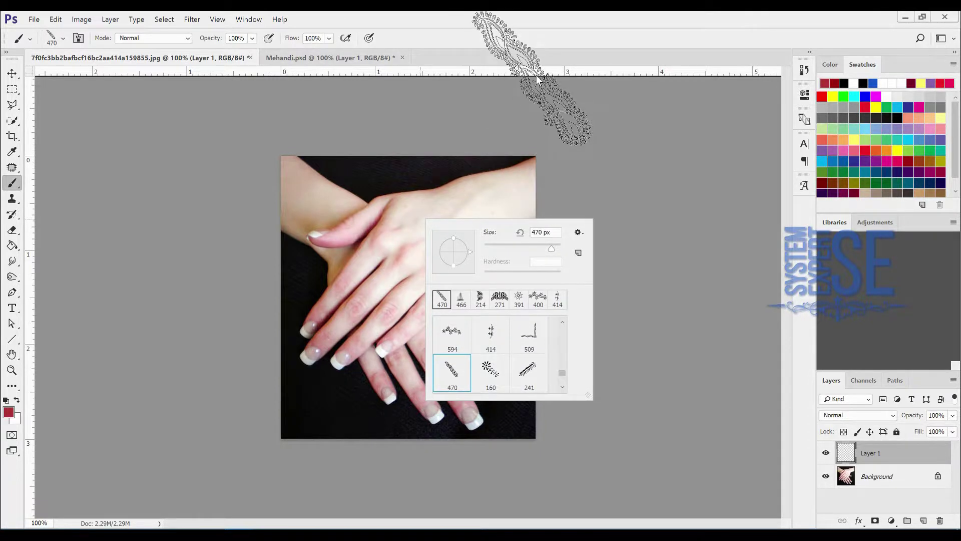
key(Return)
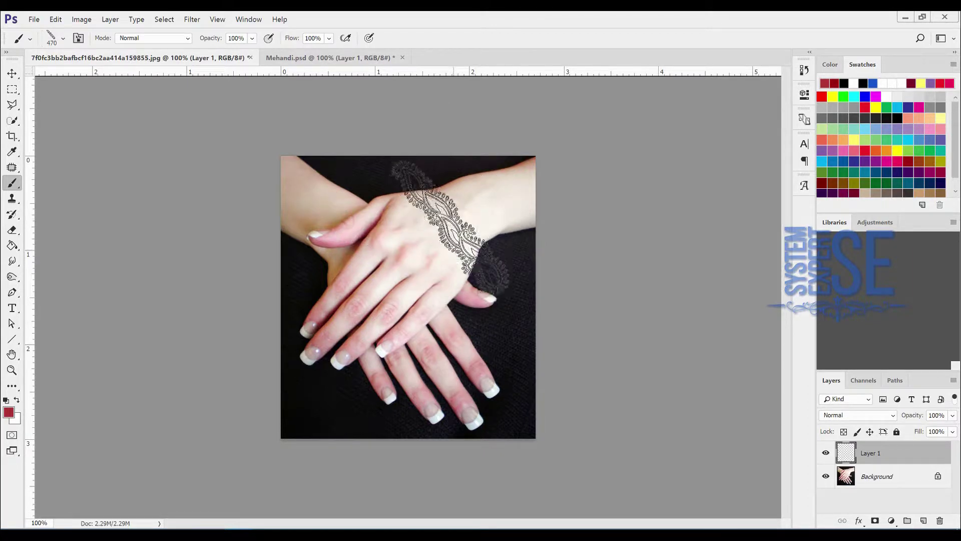
click(453, 232)
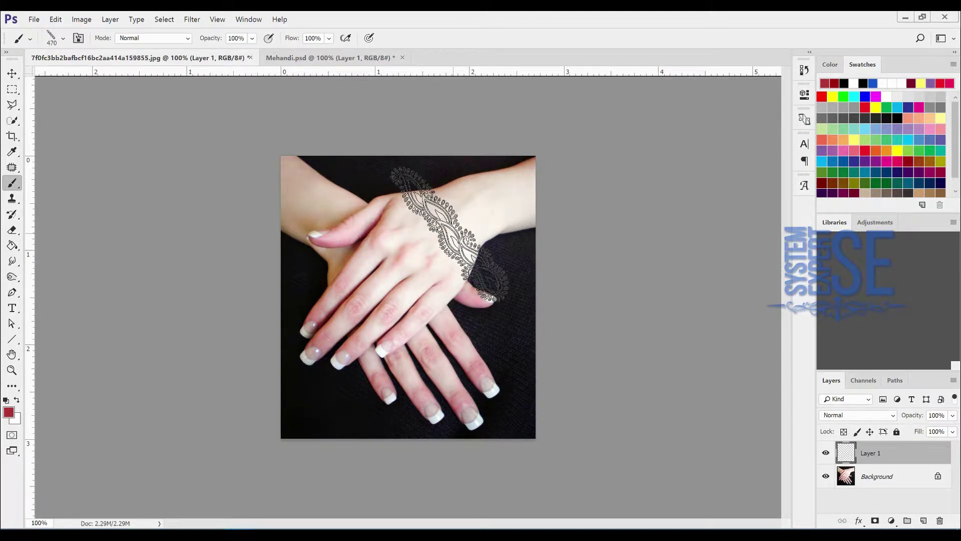
click(446, 235)
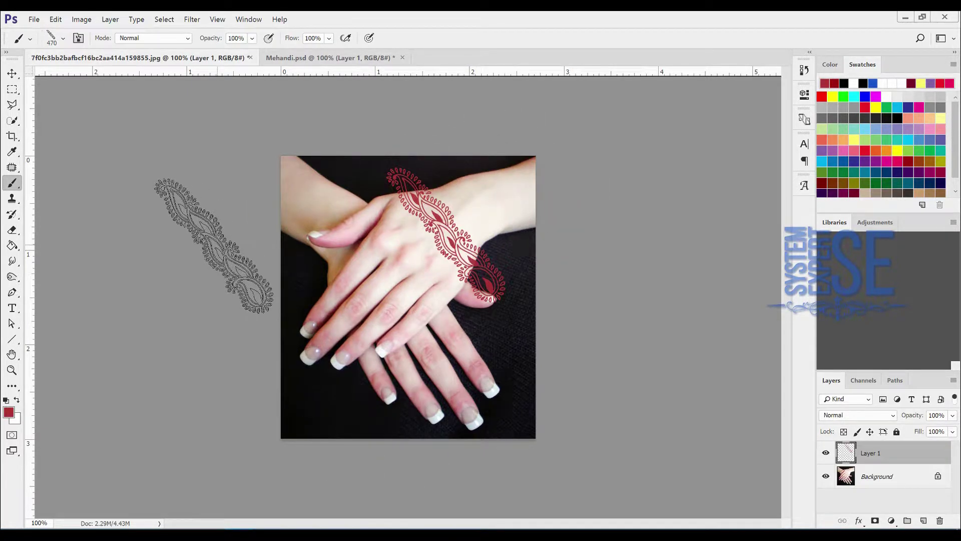
Rotate the paisley about 96°, shrink it to finger width, and place it along one finger.
key(ctrl+t)
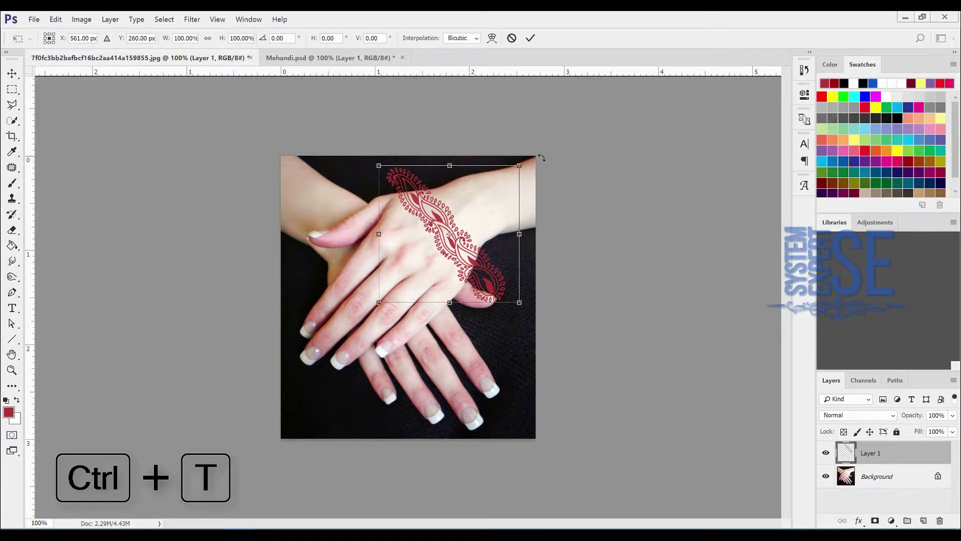
drag(541, 158, 520, 356)
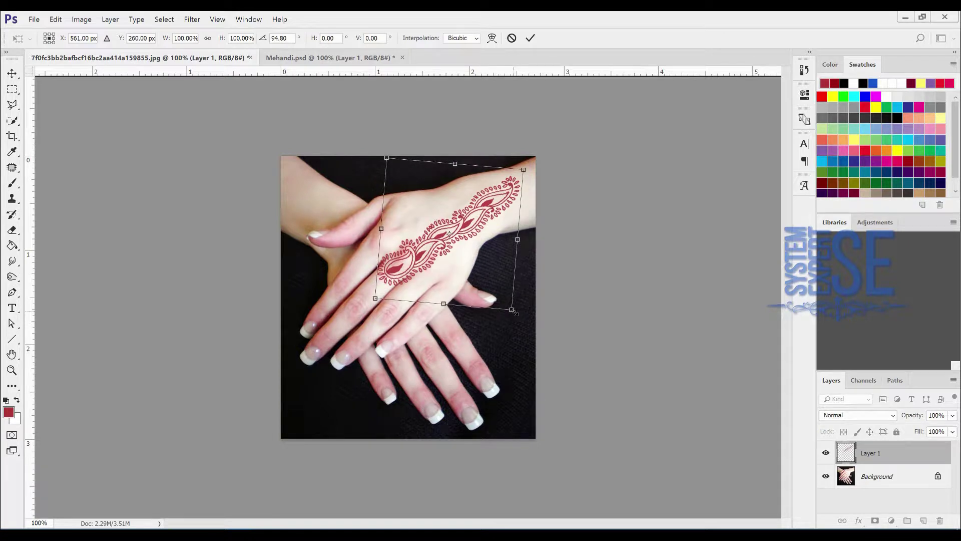
drag(516, 313, 456, 264)
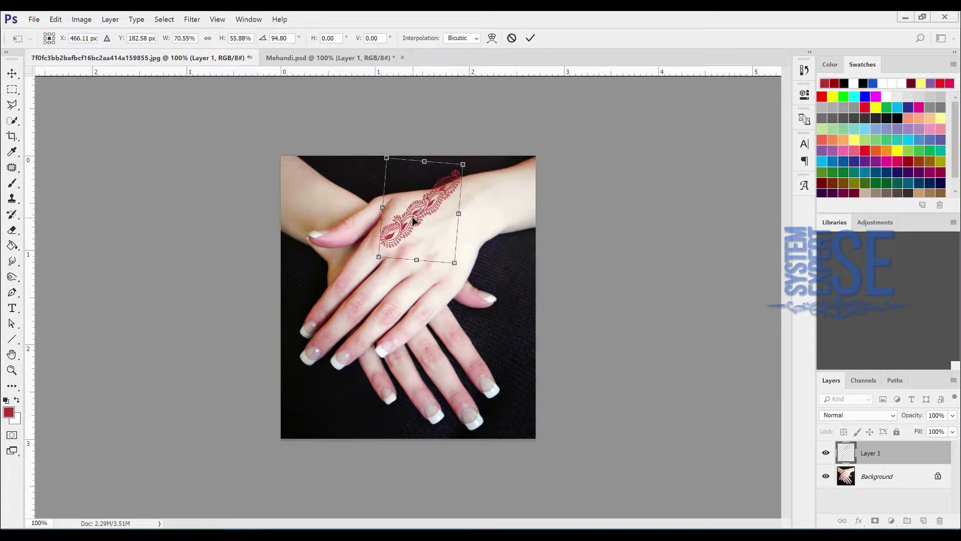
drag(414, 220, 355, 314)
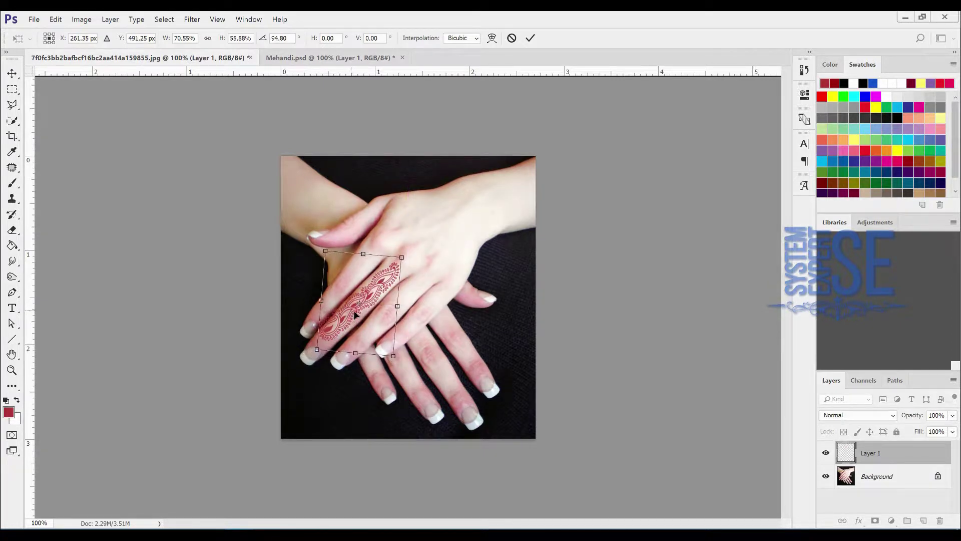
drag(393, 355, 383, 348)
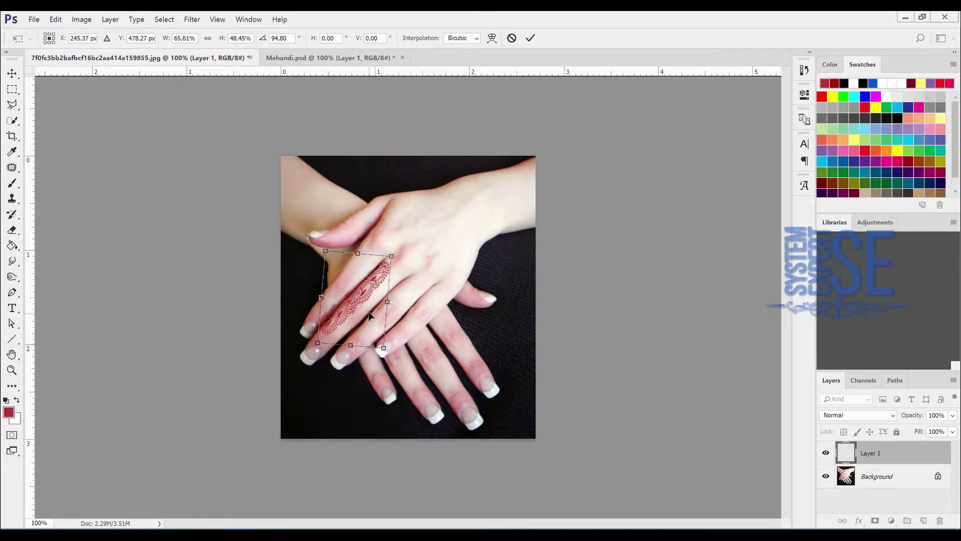
drag(364, 301, 349, 319)
click(371, 303)
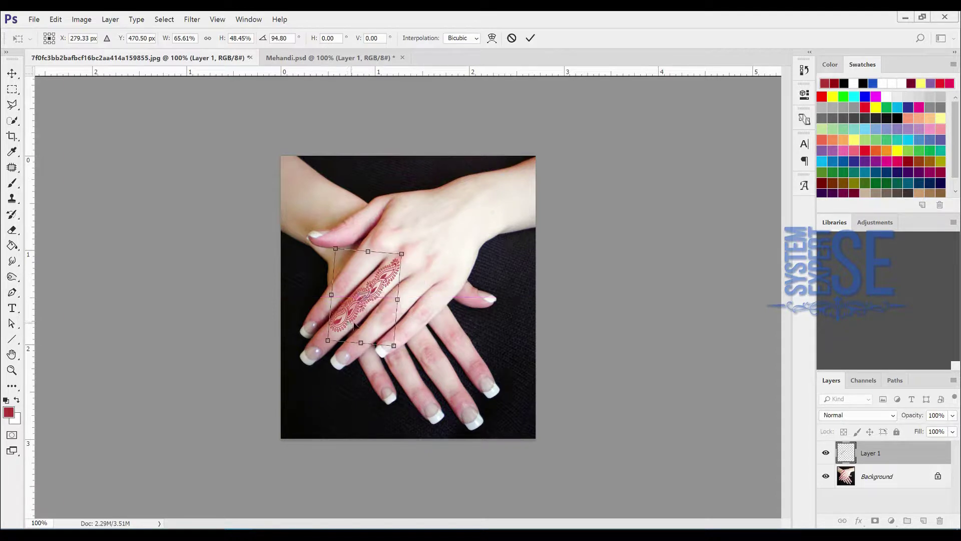
key(Return)
key(b)
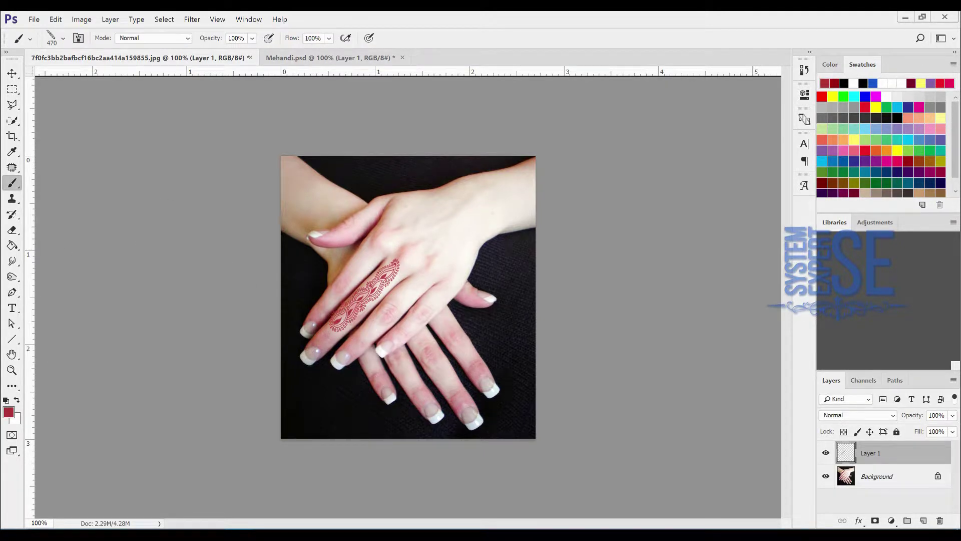
Nudge the finger paisley down-left and lengthen it to about 112% height to fill the finger.
key(ctrl+plus)
key(ctrl+plus)
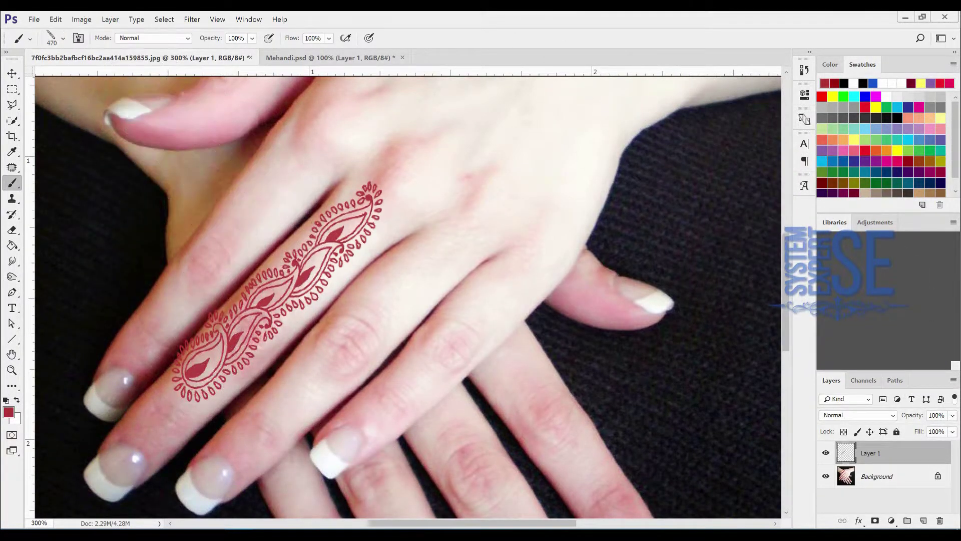
click(12, 73)
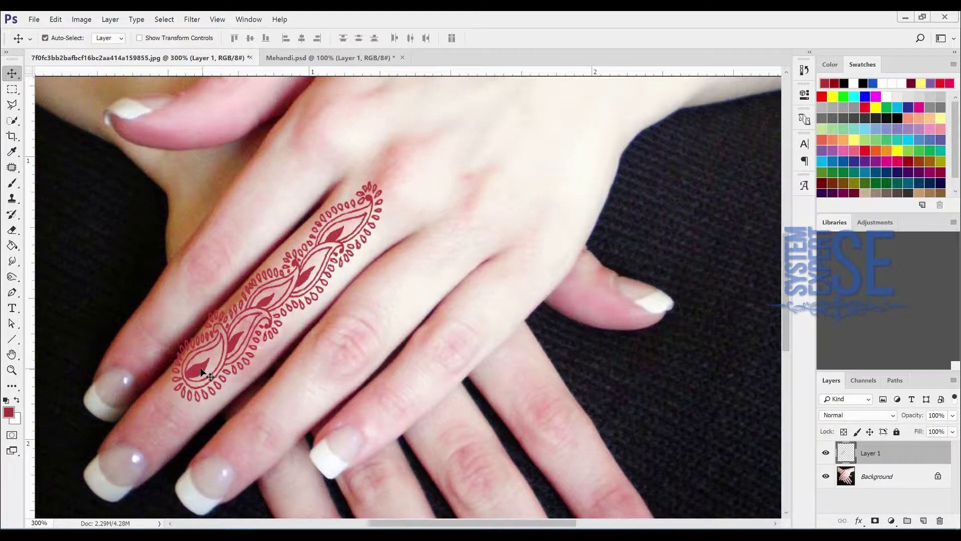
drag(201, 371, 166, 420)
key(ctrl+t)
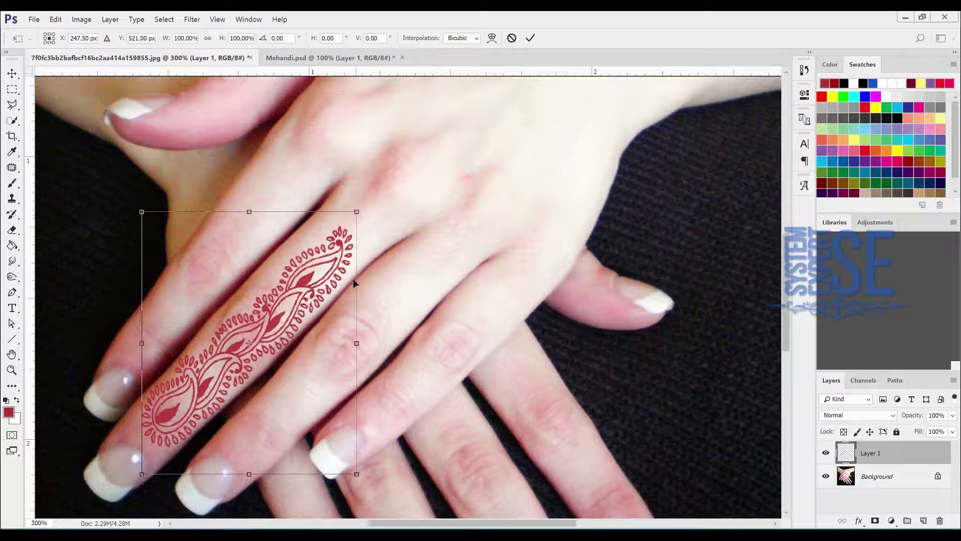
drag(355, 210, 378, 179)
drag(379, 328, 362, 327)
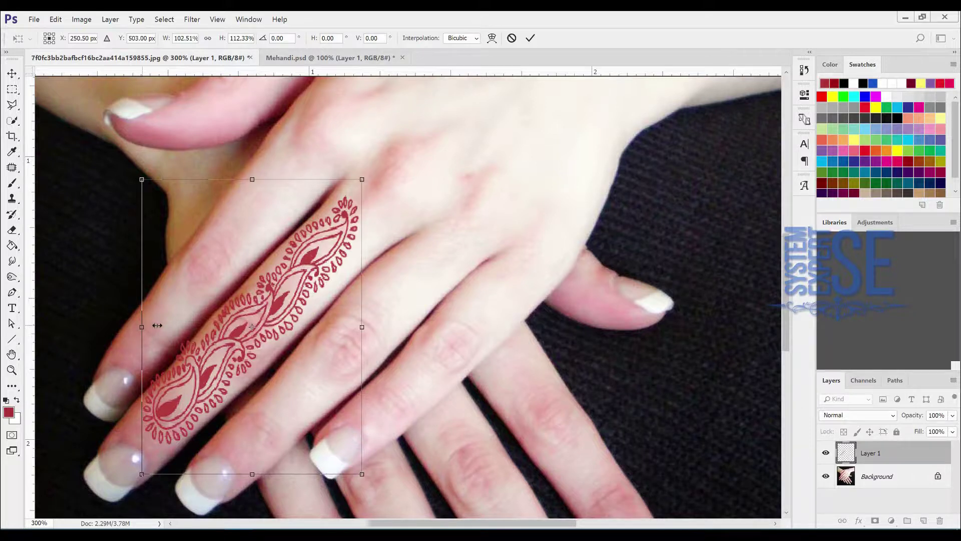
drag(156, 326, 153, 324)
key(Return)
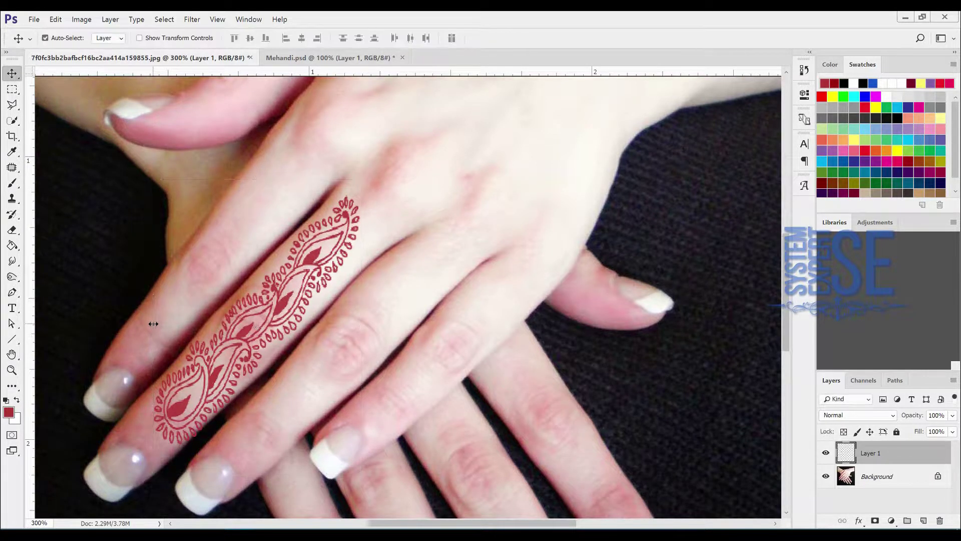
key(ctrl+0)
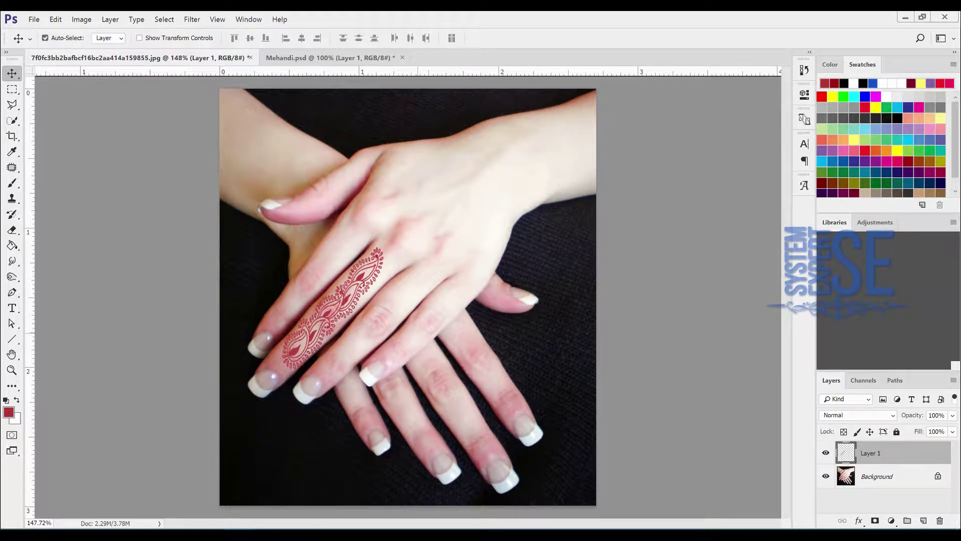
Duplicate Layer 1 as Layer 1 copy and move it onto the neighbouring finger.
key(ctrl+j)
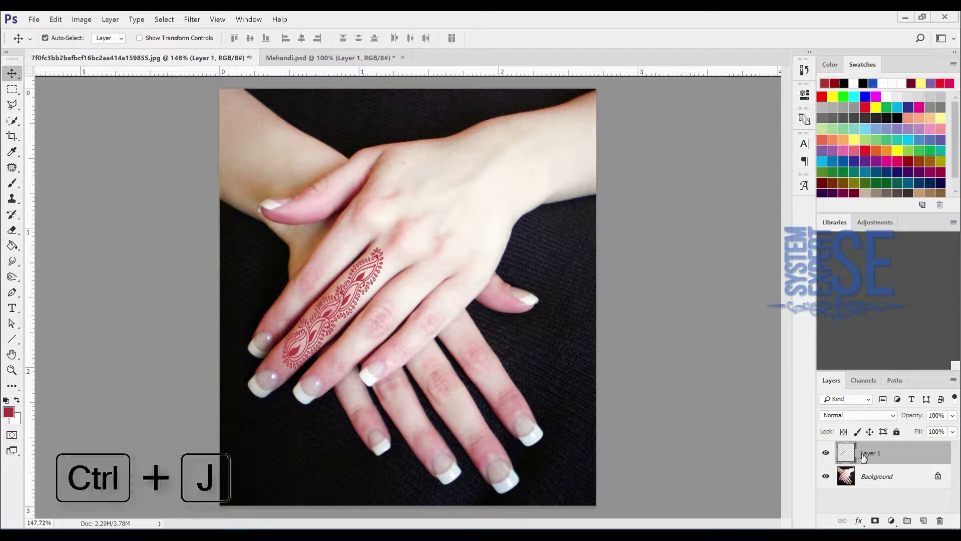
right_click(861, 452)
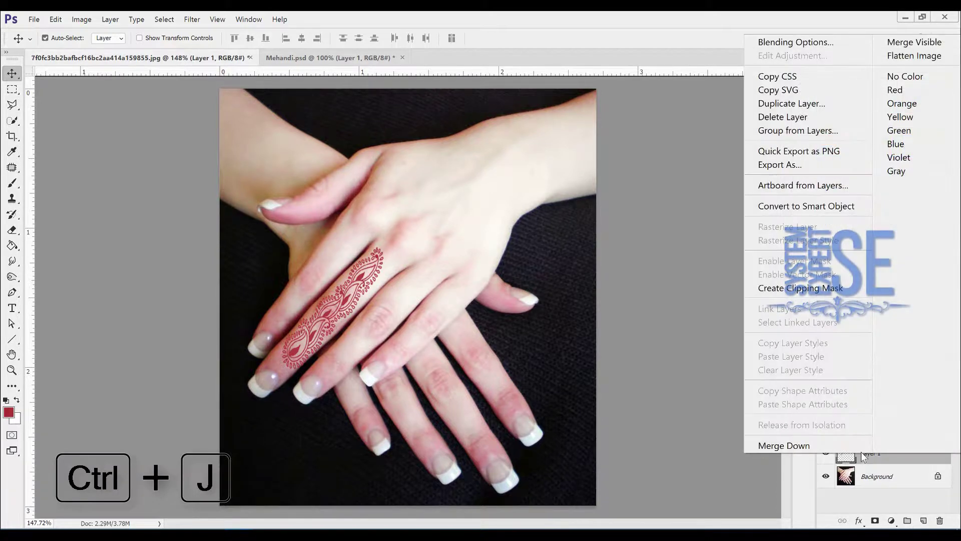
click(823, 104)
click(585, 169)
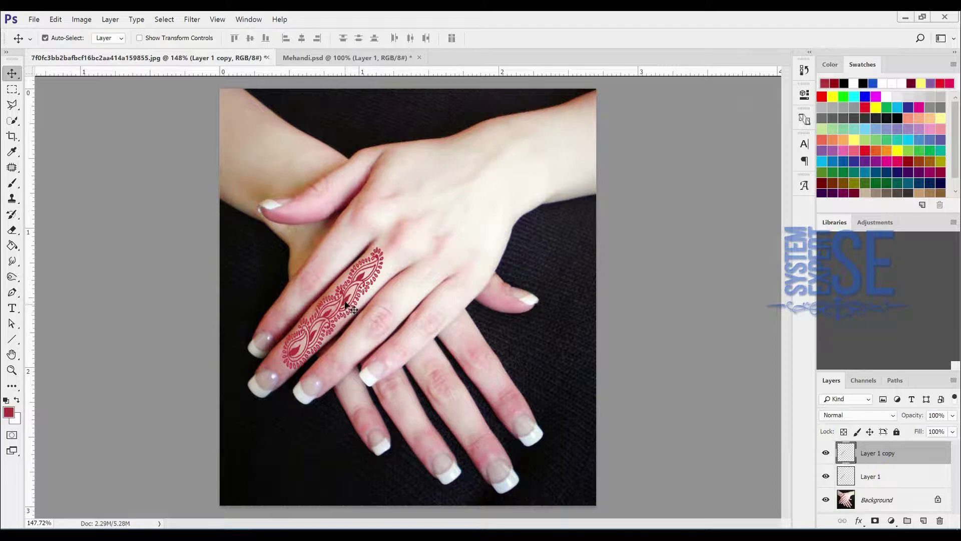
drag(351, 309, 382, 318)
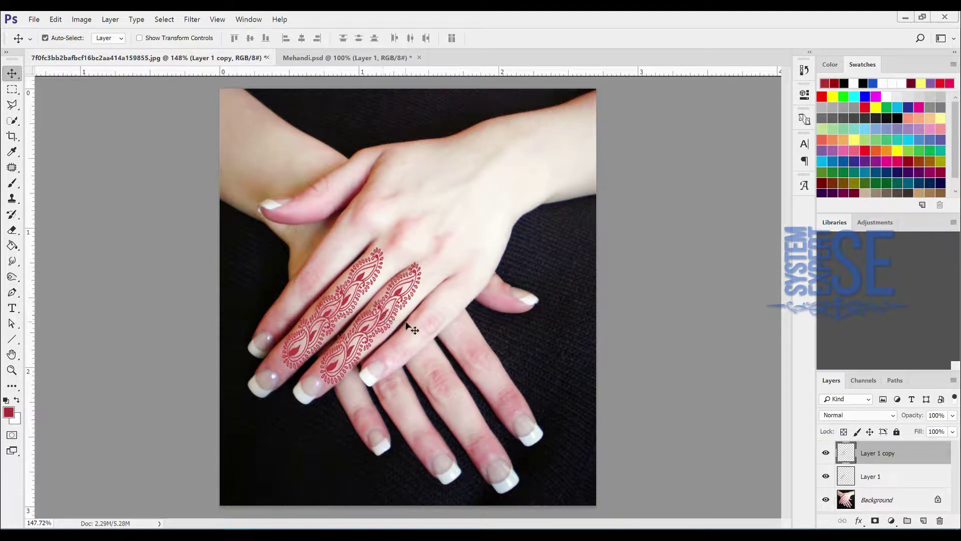
Narrow the copied paisley to 84% and tilt it 7.76° to follow that finger.
key(ctrl)
key(ctrl+t)
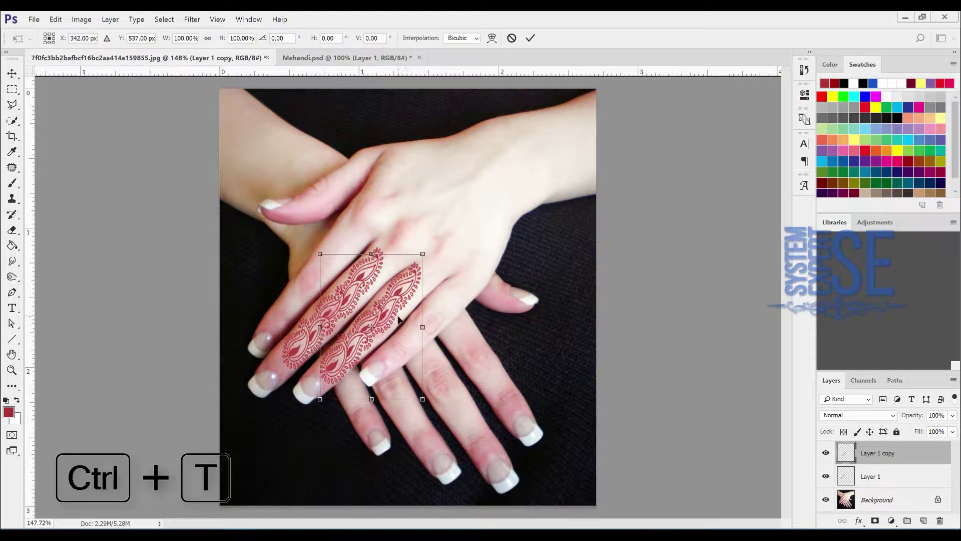
drag(322, 327, 326, 327)
drag(422, 399, 413, 394)
drag(419, 242, 429, 247)
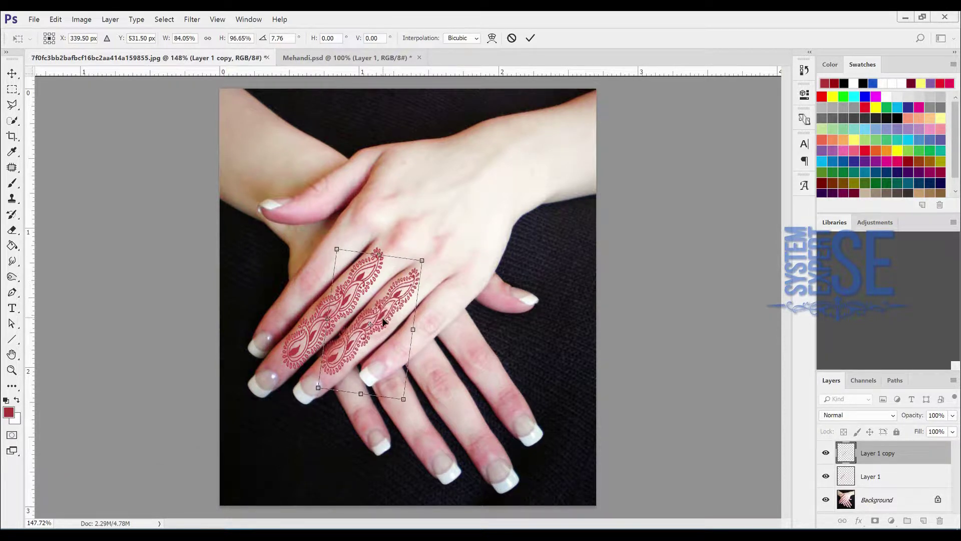
drag(380, 315, 386, 320)
key(Return)
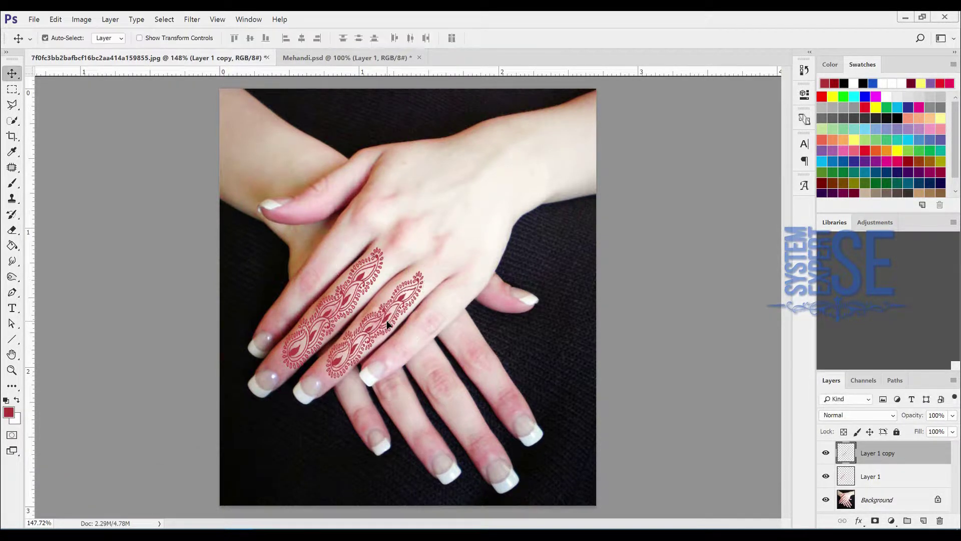
Zoom to 100%, hide Layer 1 and Layer 1 copy, and add an empty Layer 2.
key(ctrl+1)
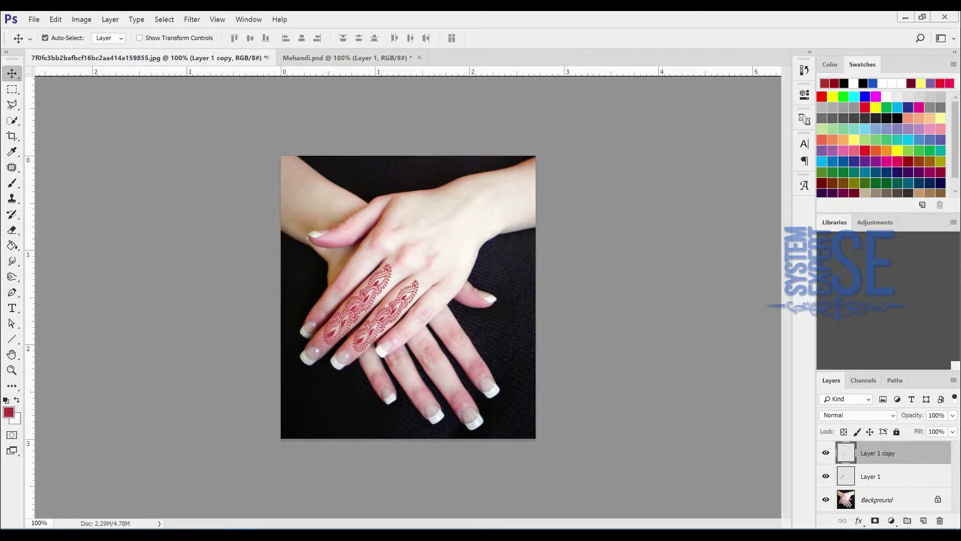
click(826, 475)
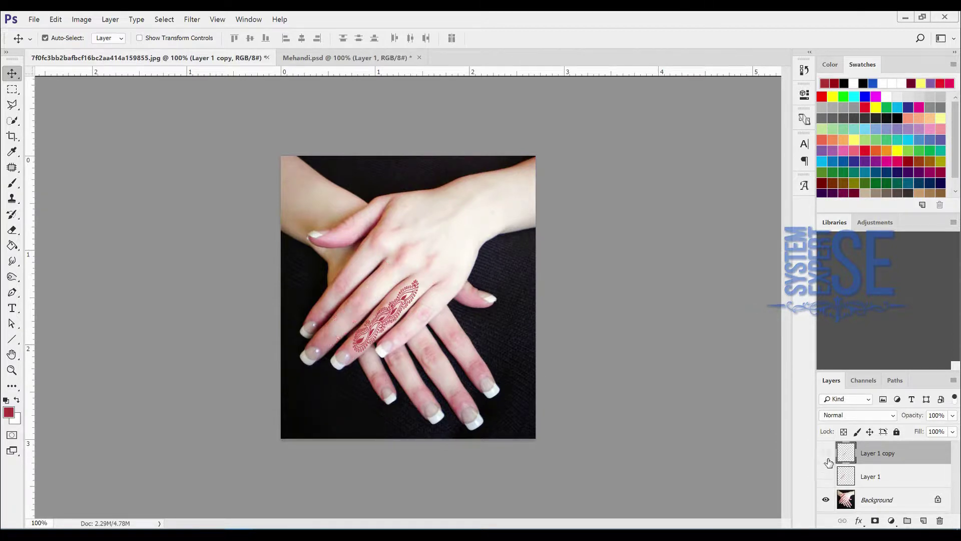
click(828, 458)
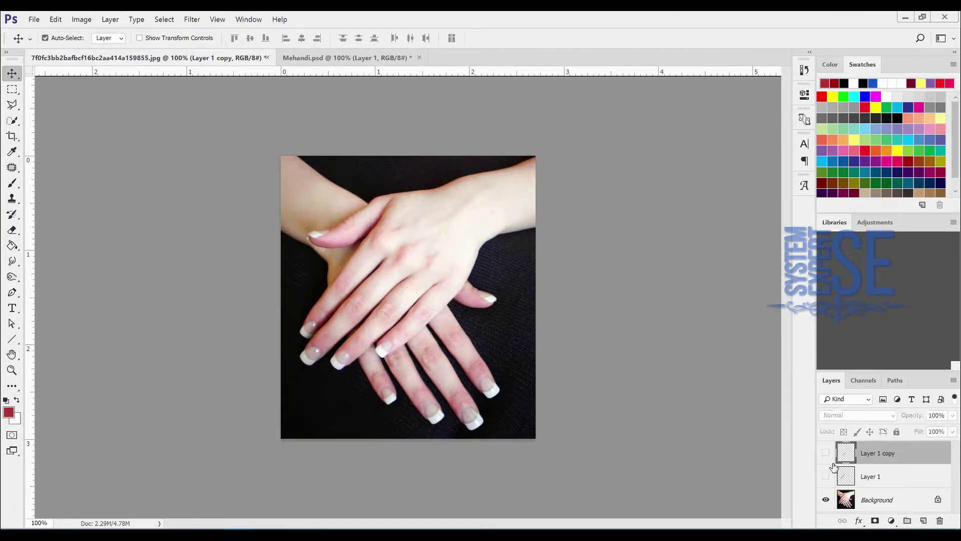
click(923, 522)
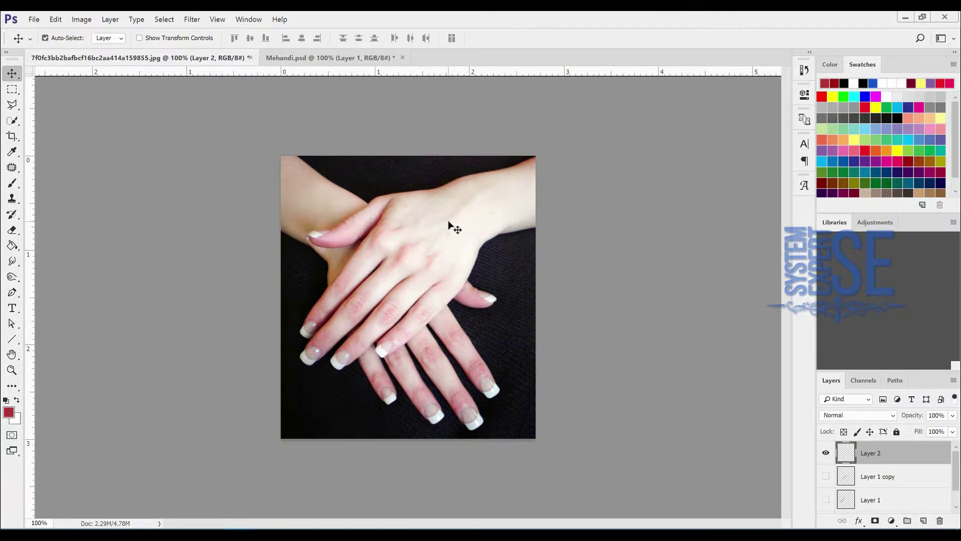
key(b)
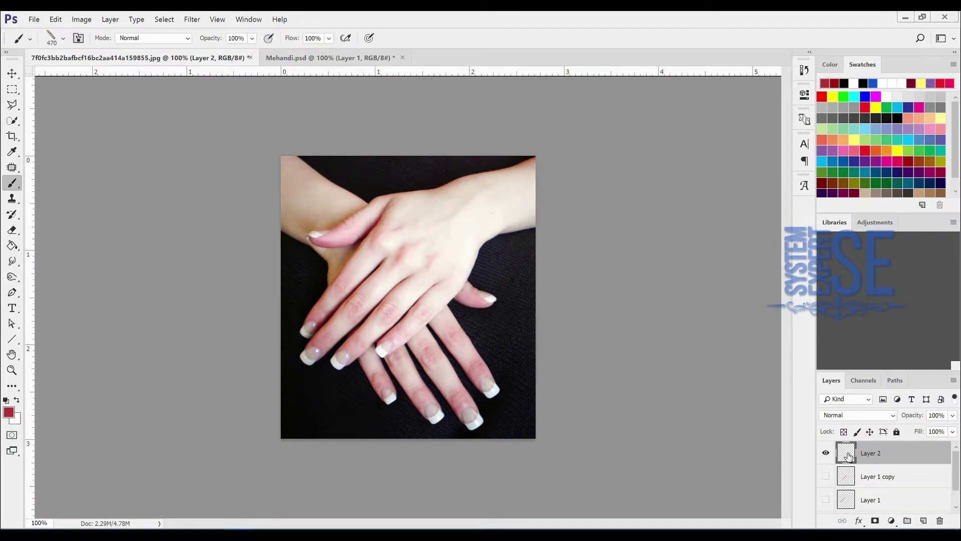
Choose the 255 px paisley brush preset.
right_click(418, 223)
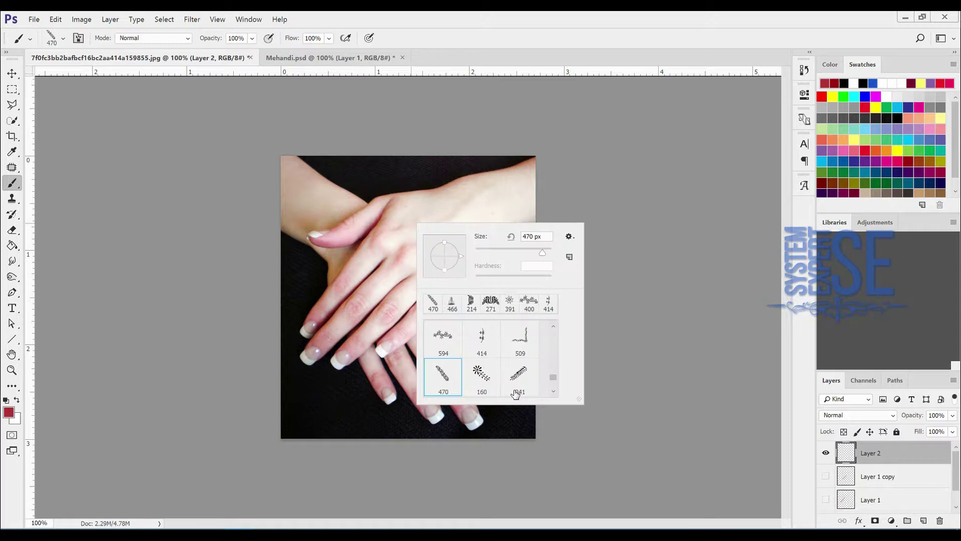
scroll(490, 381, down, 5)
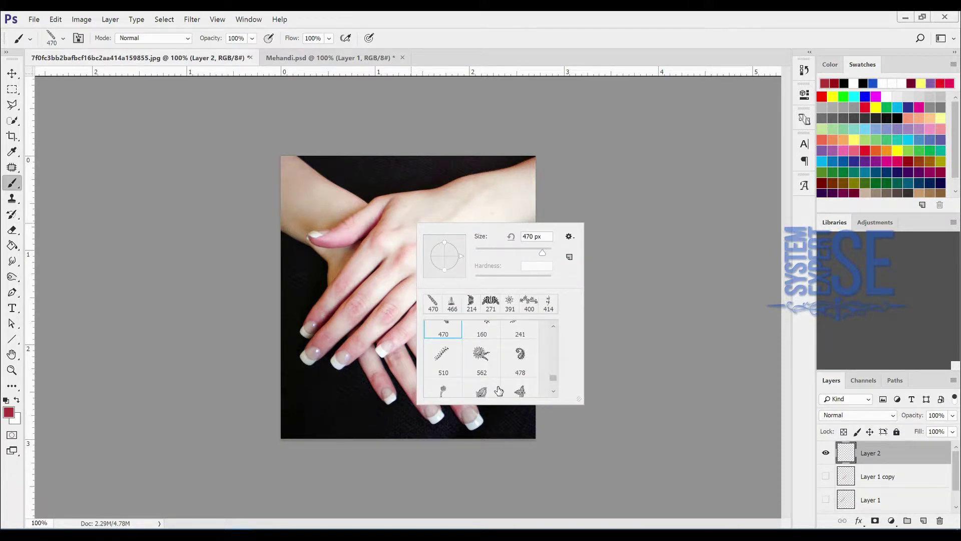
scroll(499, 390, down, 1)
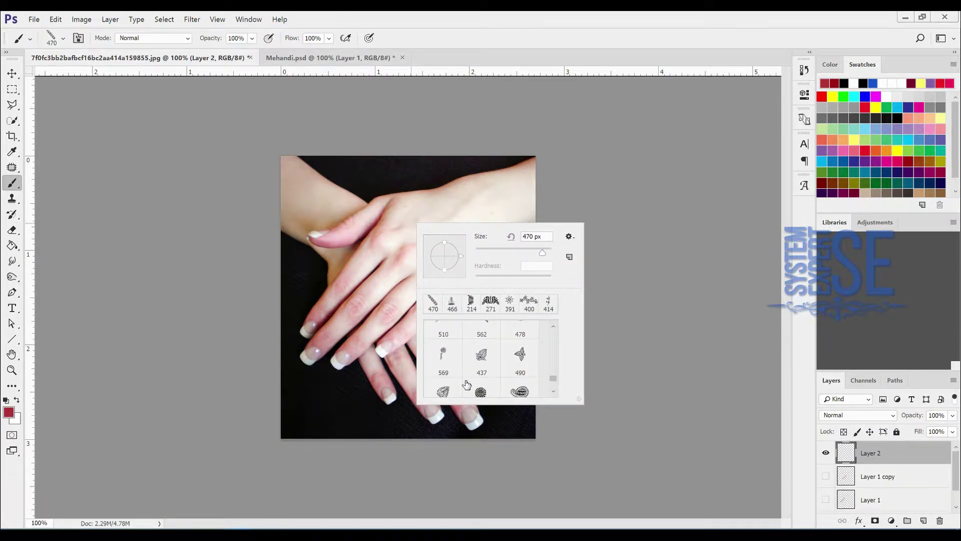
scroll(480, 373, down, 2)
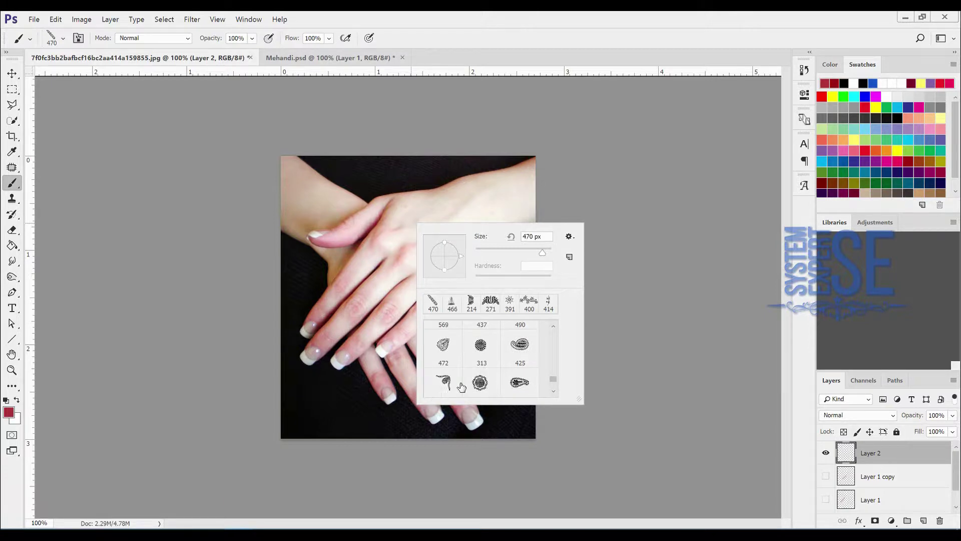
scroll(444, 388, down, 1)
click(444, 381)
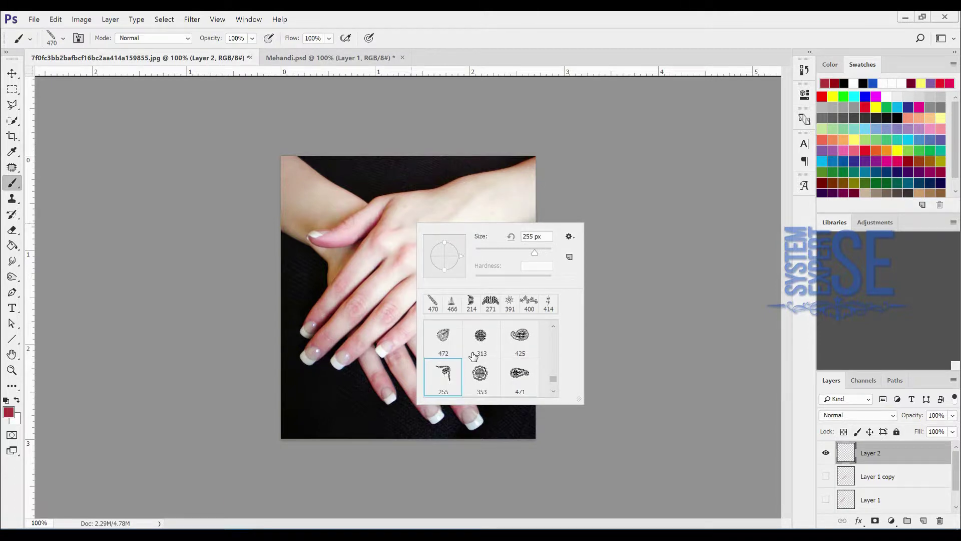
Stamp a 255 px red paisley on the back of the hand on Layer 2.
click(618, 31)
click(440, 235)
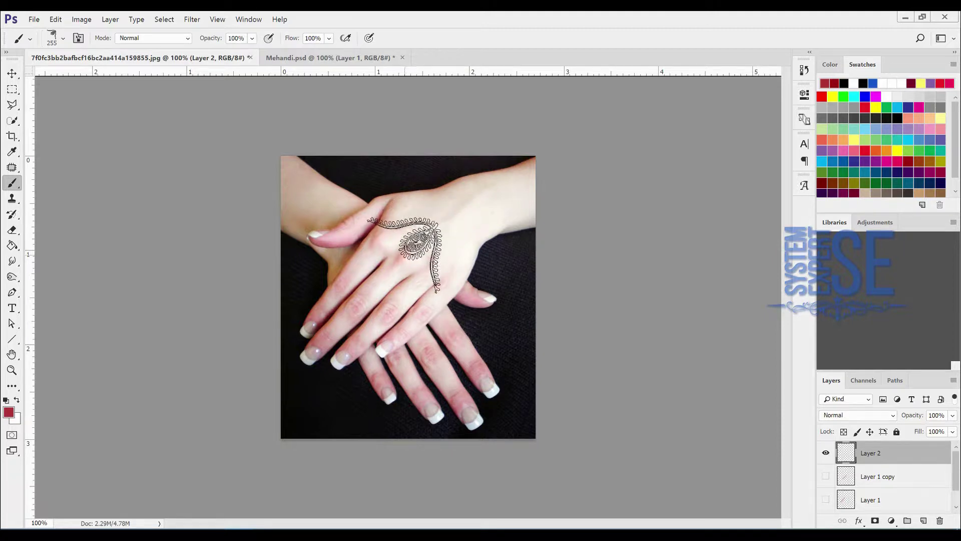
click(431, 235)
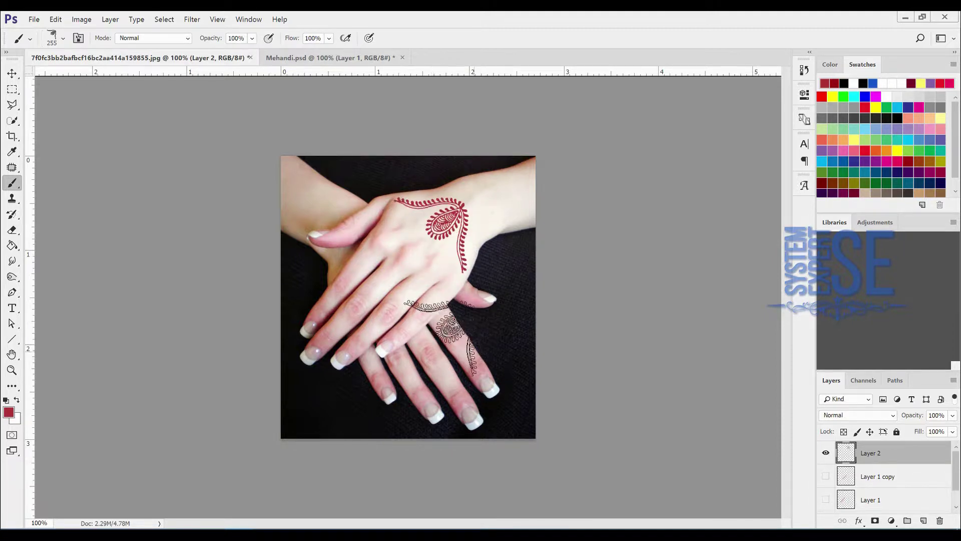
On new Layer 3, stamp another paisley and rotate it about 180° to form a diamond with the first.
click(925, 522)
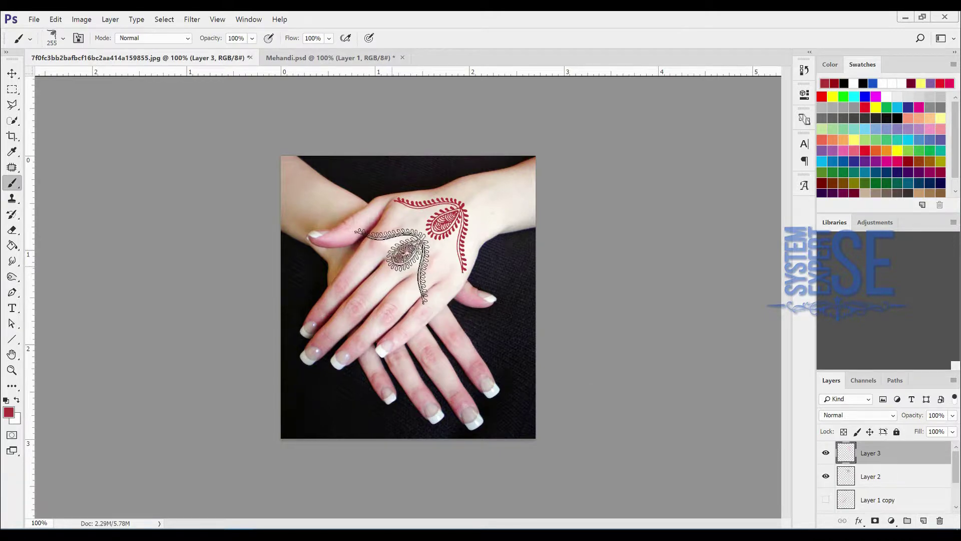
click(393, 265)
key(ctrl+t)
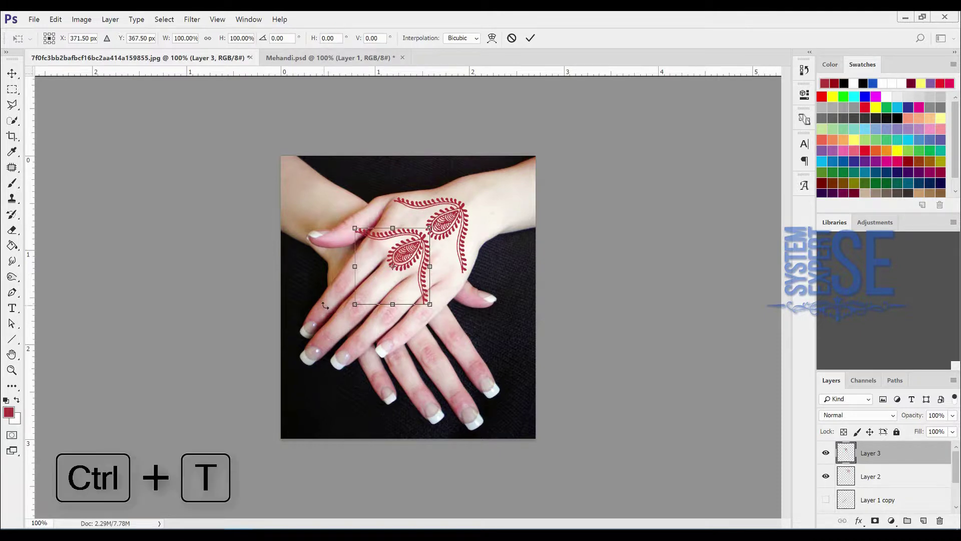
drag(344, 318, 428, 225)
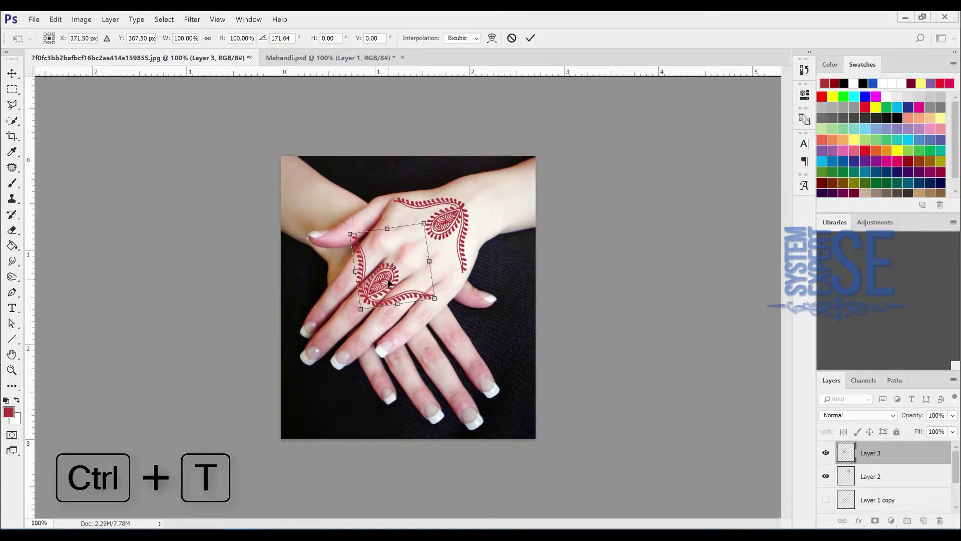
drag(390, 254, 420, 242)
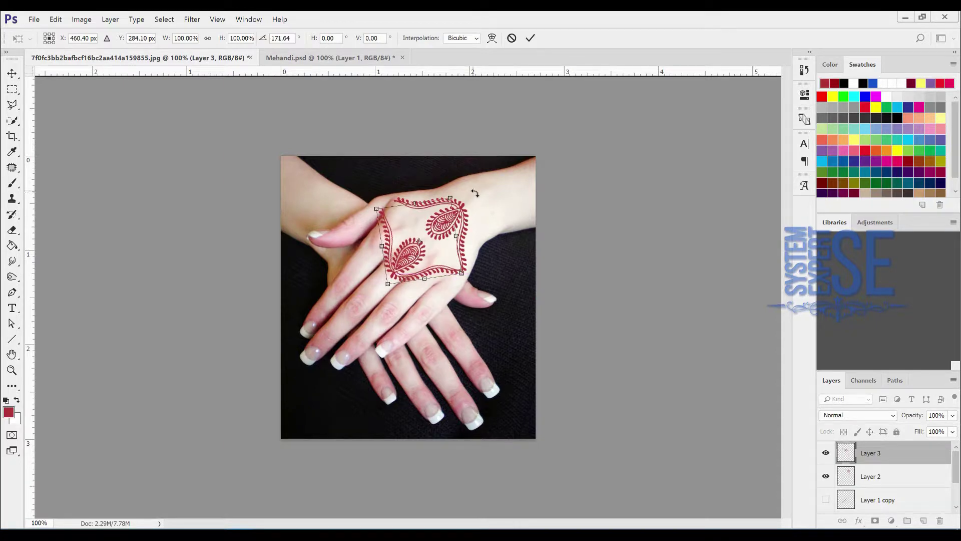
drag(475, 193, 523, 190)
drag(406, 264, 420, 258)
key(Return)
key(b)
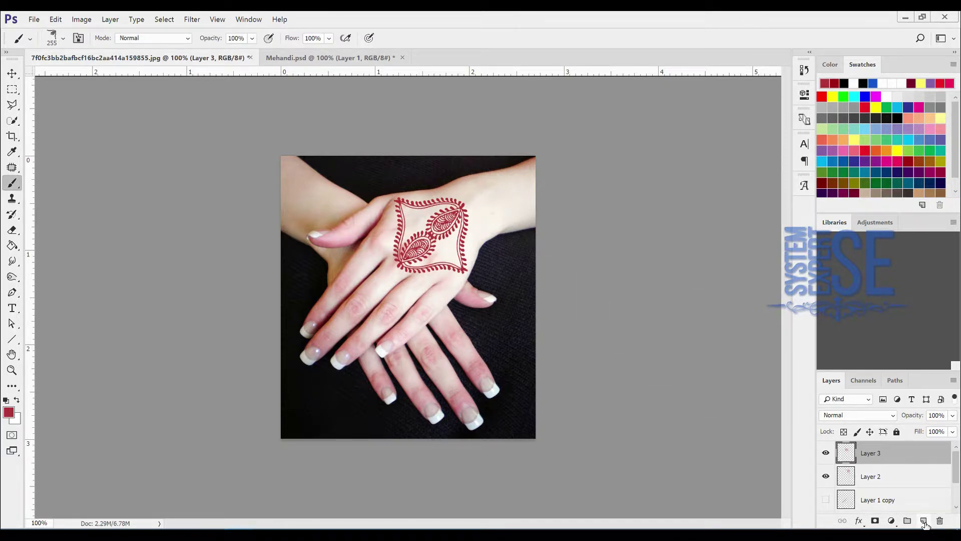
Hide Layers 2 and 3, add Layer 4, and choose the 755 px vine-and-paisley brush.
click(826, 476)
click(826, 452)
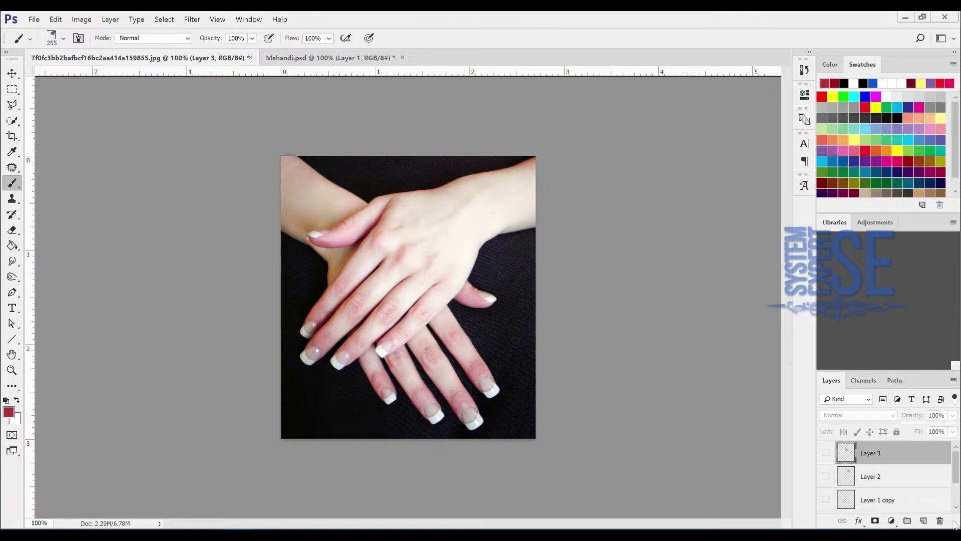
click(924, 521)
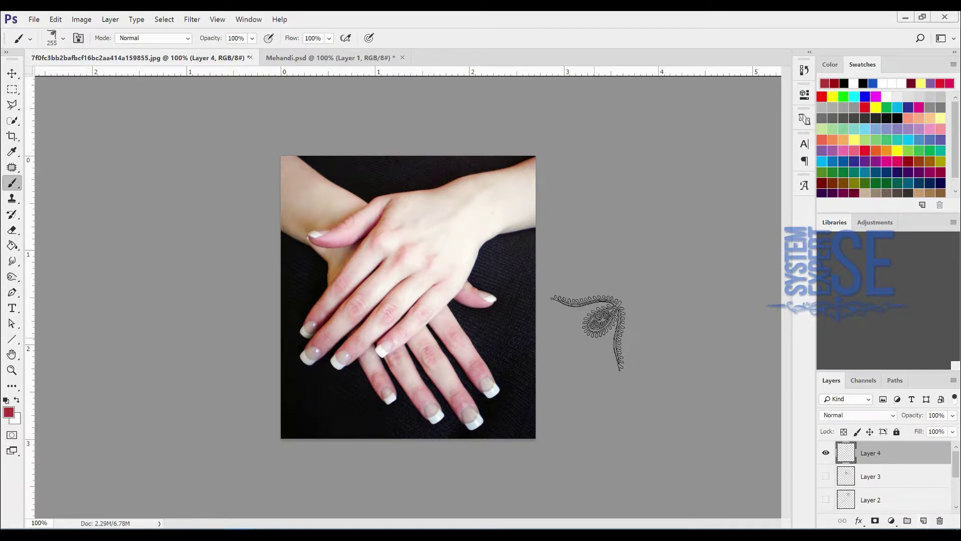
click(443, 235)
right_click(443, 235)
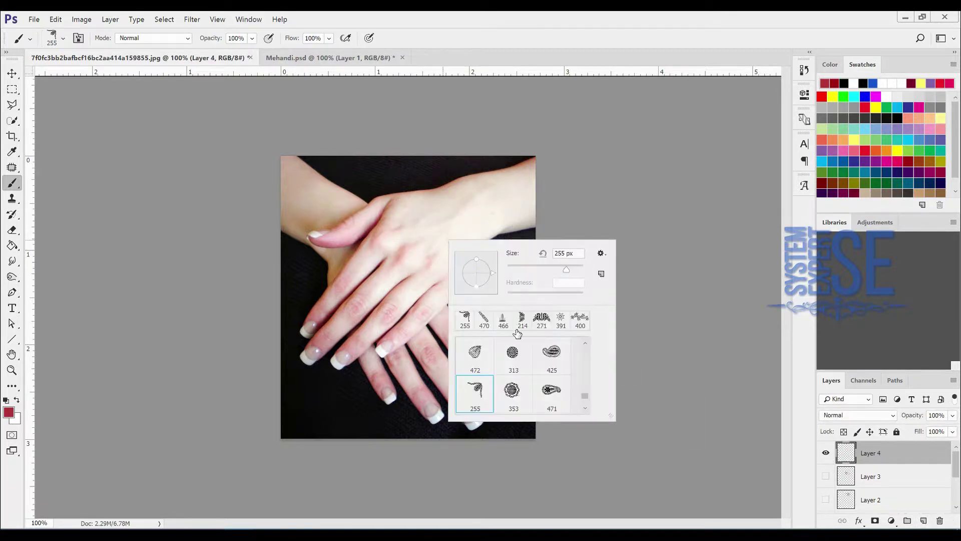
scroll(529, 373, down, 3)
scroll(530, 373, down, 3)
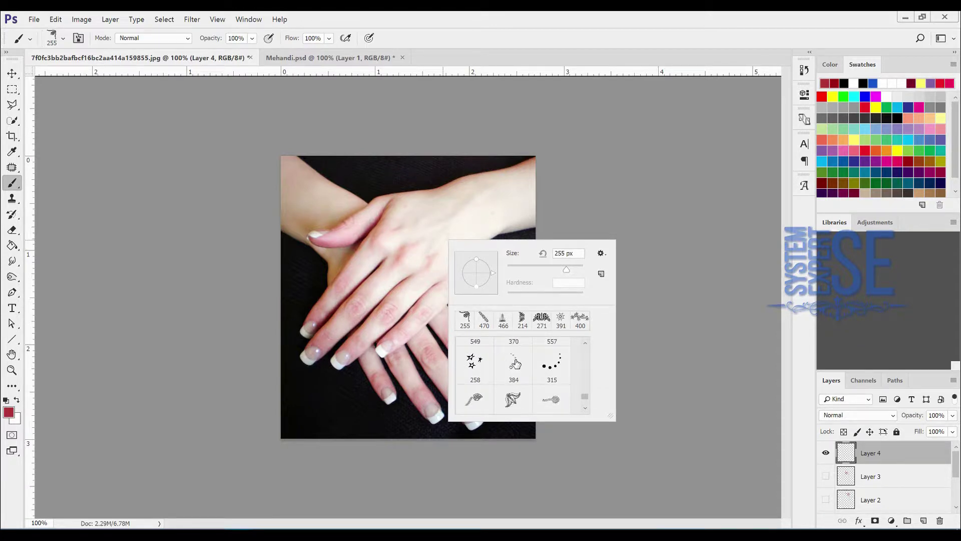
scroll(515, 363, down, 1)
click(557, 392)
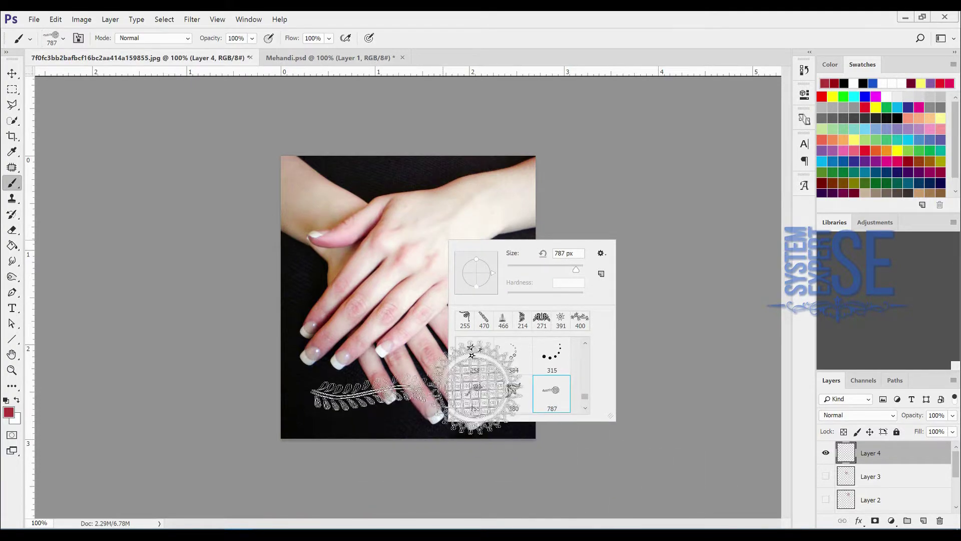
click(473, 395)
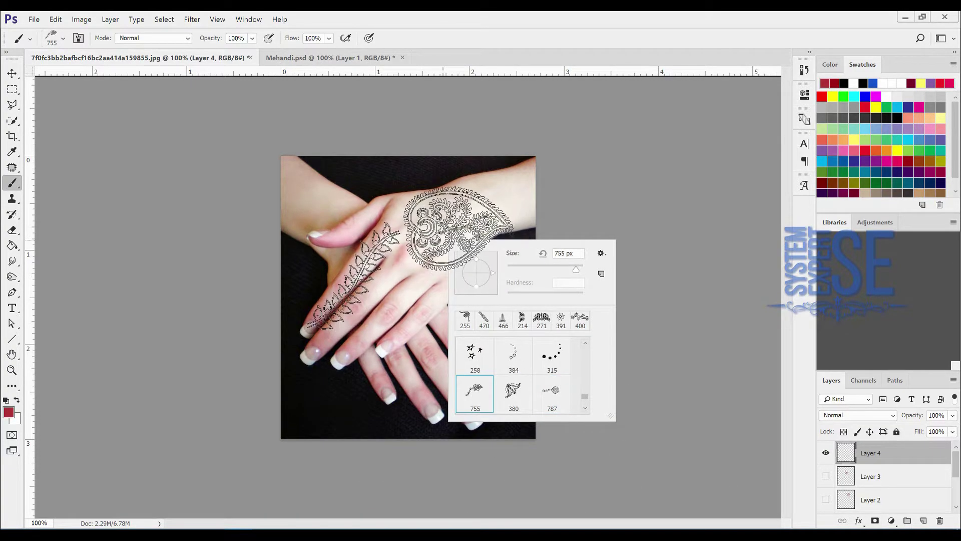
click(580, 54)
Shrink the brush to 500 px and stamp the vine-and-paisley design on the back of the hand.
key(bracketleft)
key(bracketleft)
key(bracketleft)
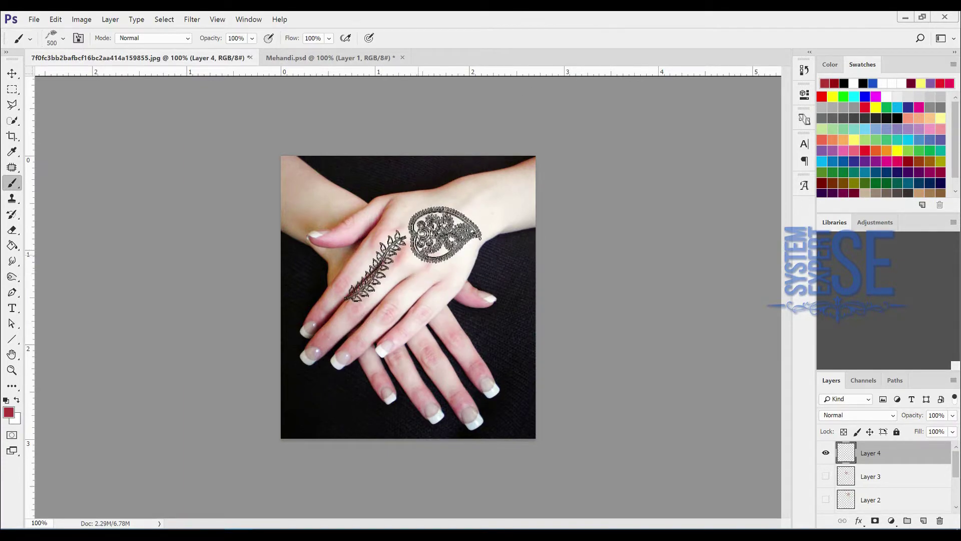
click(419, 257)
key(ctrl+z)
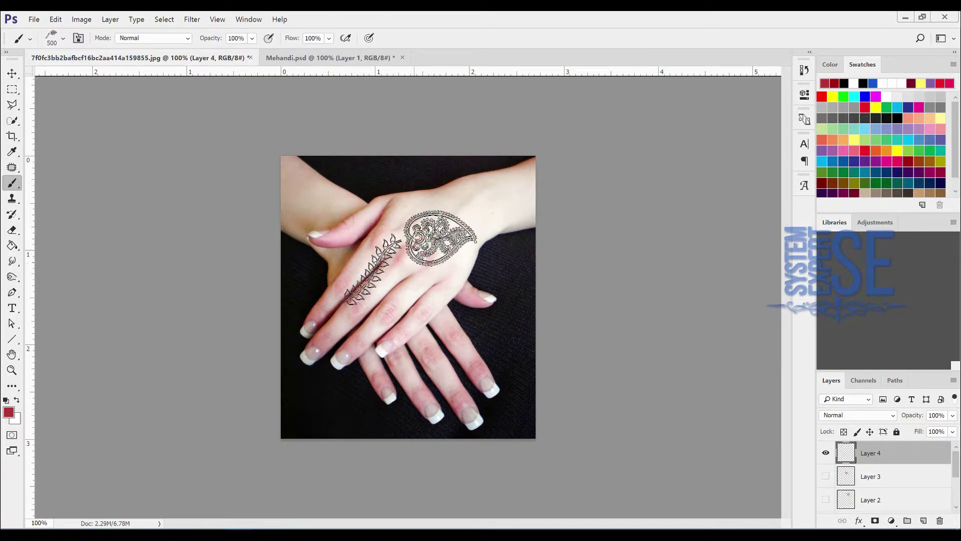
click(409, 258)
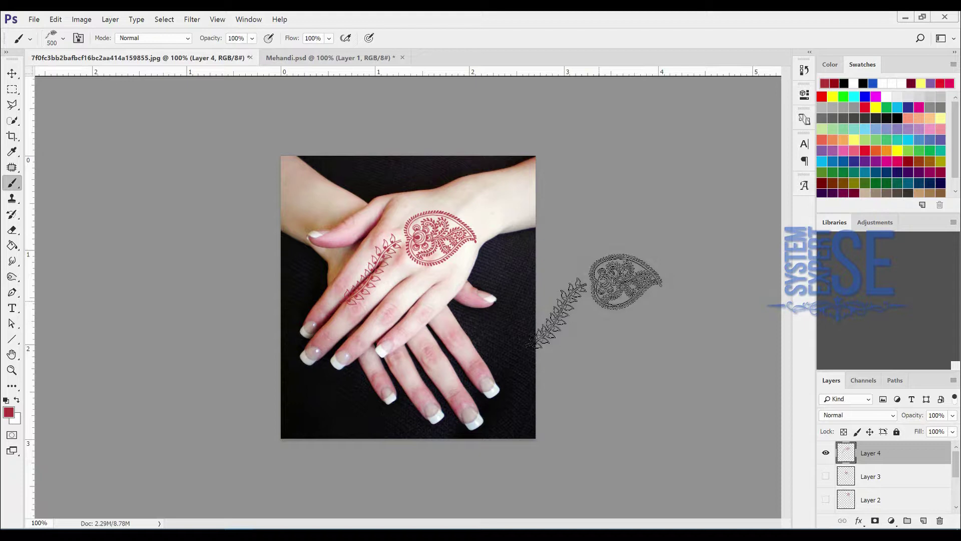
Tilt the vine-and-paisley design about -6.6° and nudge it slightly down-right.
key(ctrl+t)
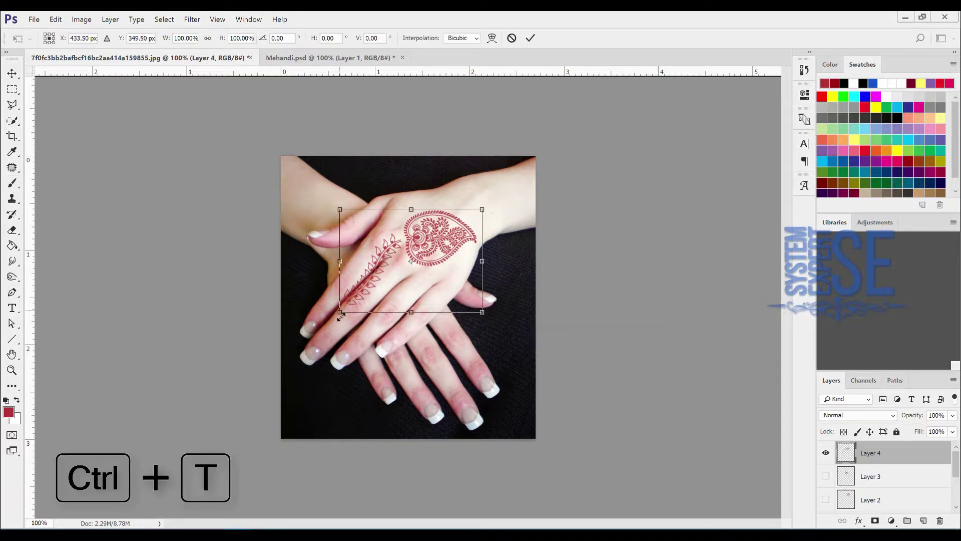
drag(348, 340, 357, 347)
drag(418, 256, 421, 261)
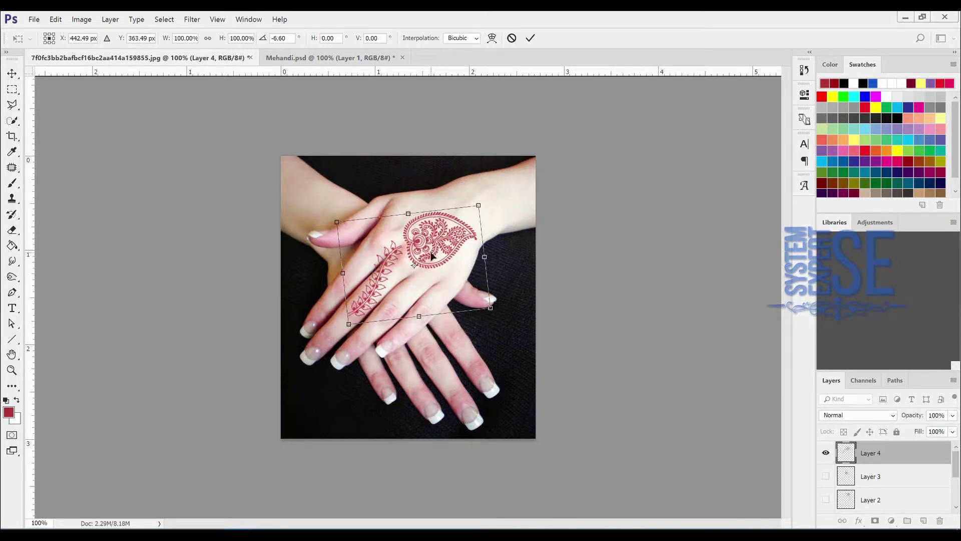
Warp the design so its stem and paisley curve along the hand toward the fingers.
right_click(431, 254)
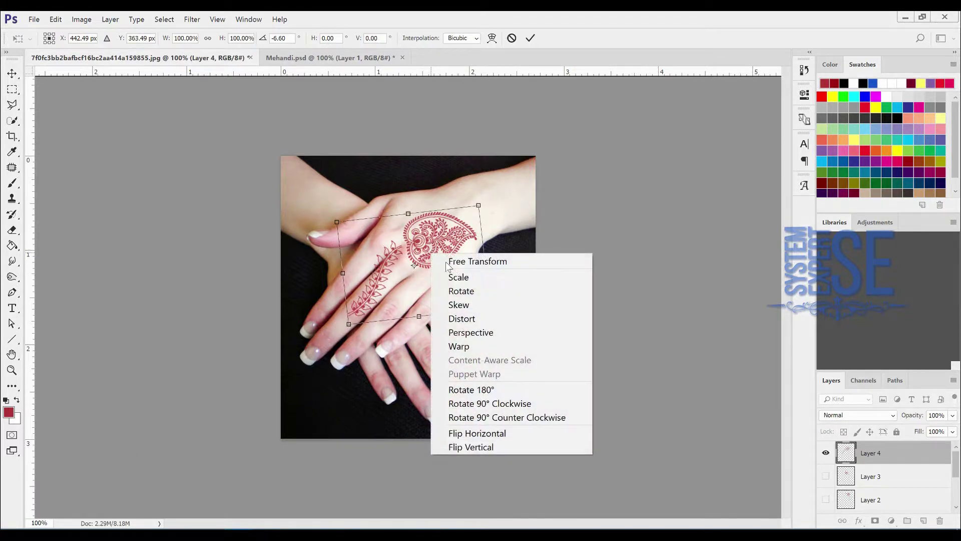
click(478, 346)
drag(394, 258, 397, 266)
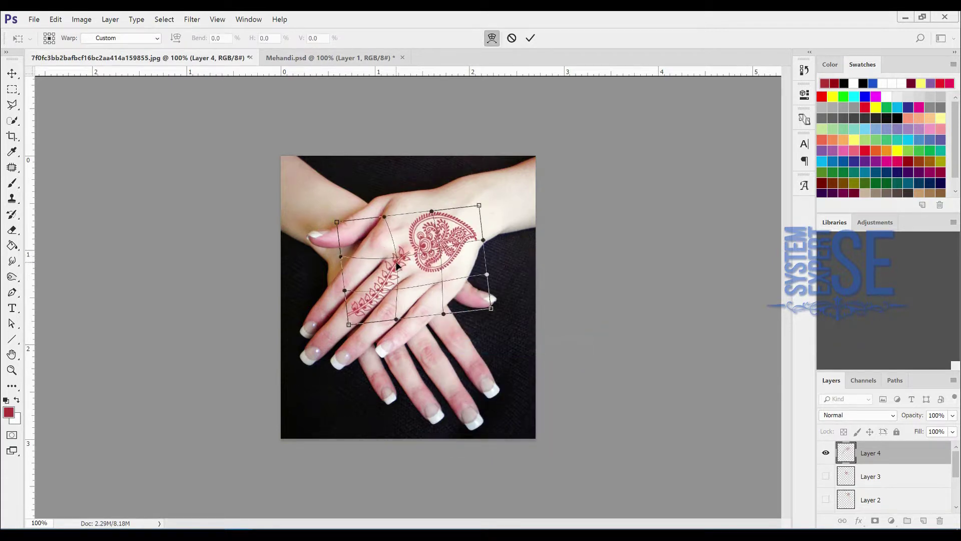
mouse_move(479, 206)
mouse_down()
mouse_move(495, 170)
mouse_move(480, 194)
mouse_up()
drag(485, 239, 491, 224)
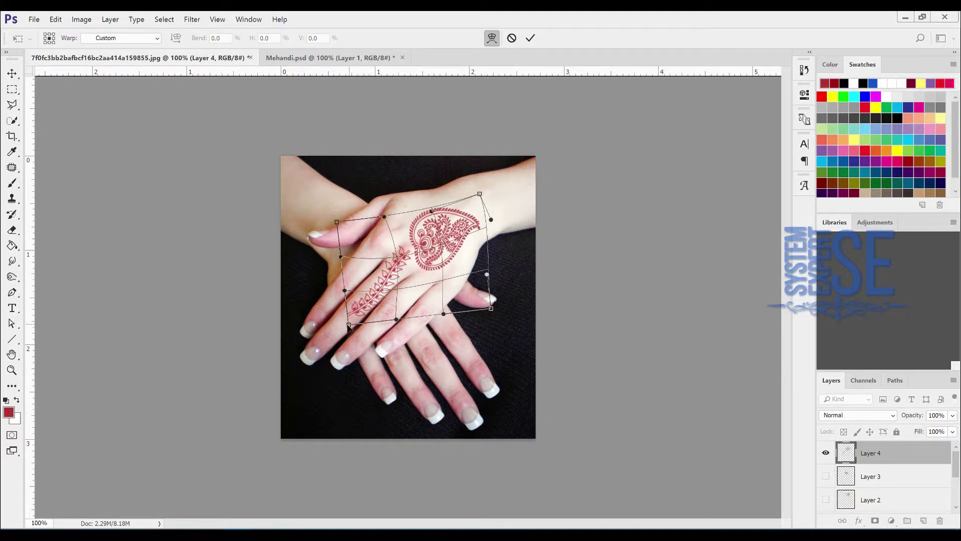
drag(349, 326, 329, 341)
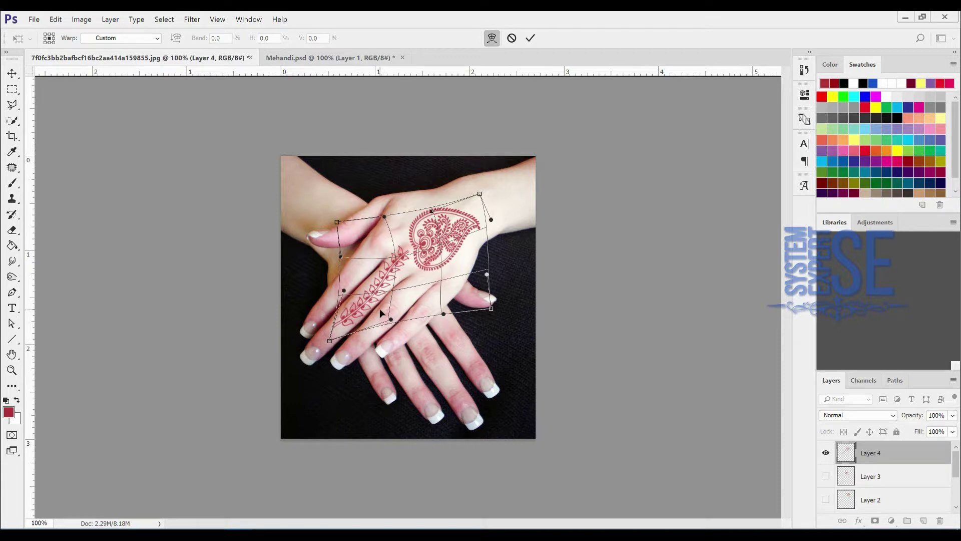
key(Return)
key(b)
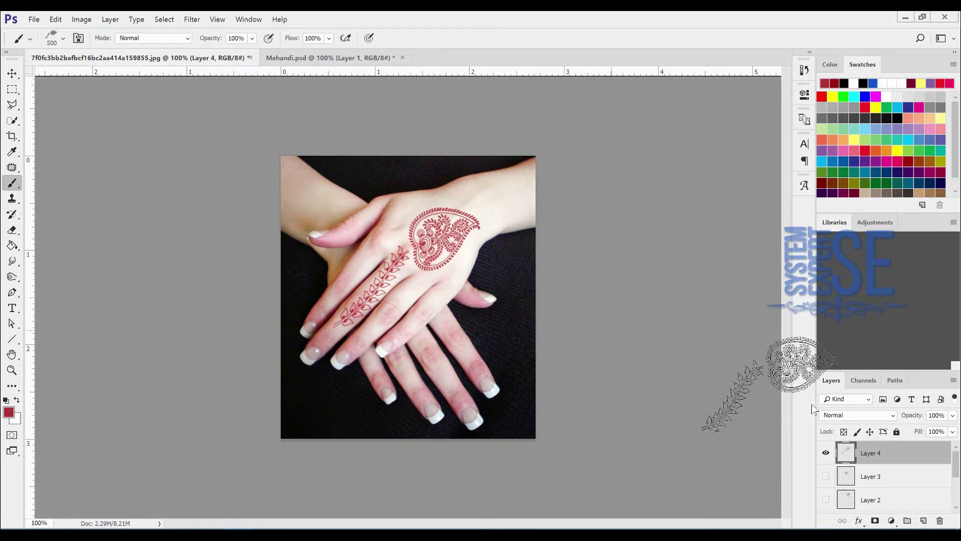
Hide Layer 4, add Layer 5, and stamp a 300 px red three-petal motif on the hand.
click(826, 453)
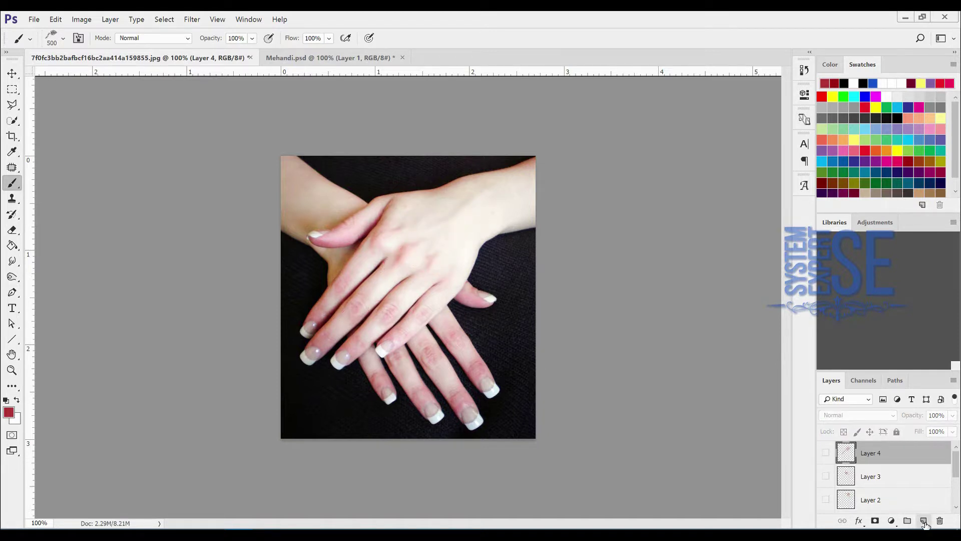
click(923, 521)
right_click(467, 289)
scroll(500, 365, down, 2)
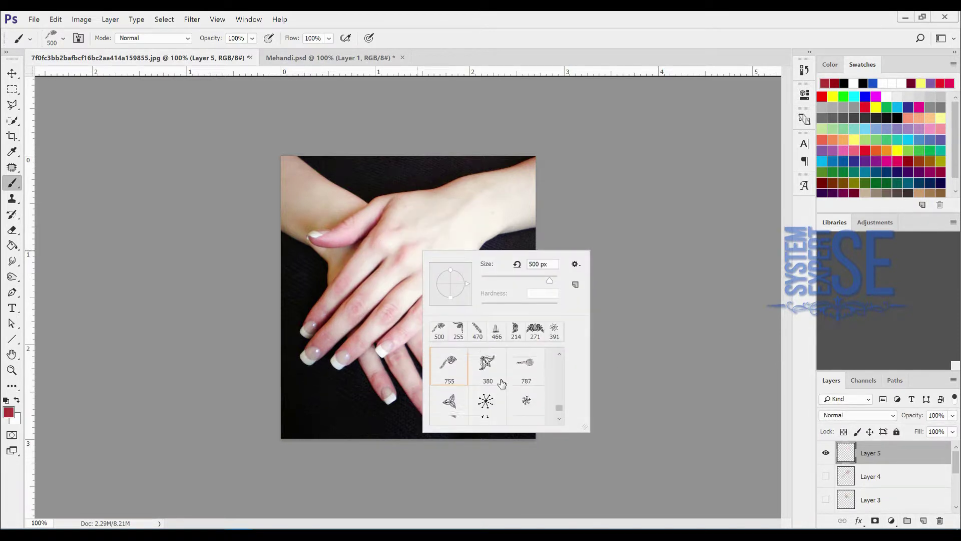
click(523, 363)
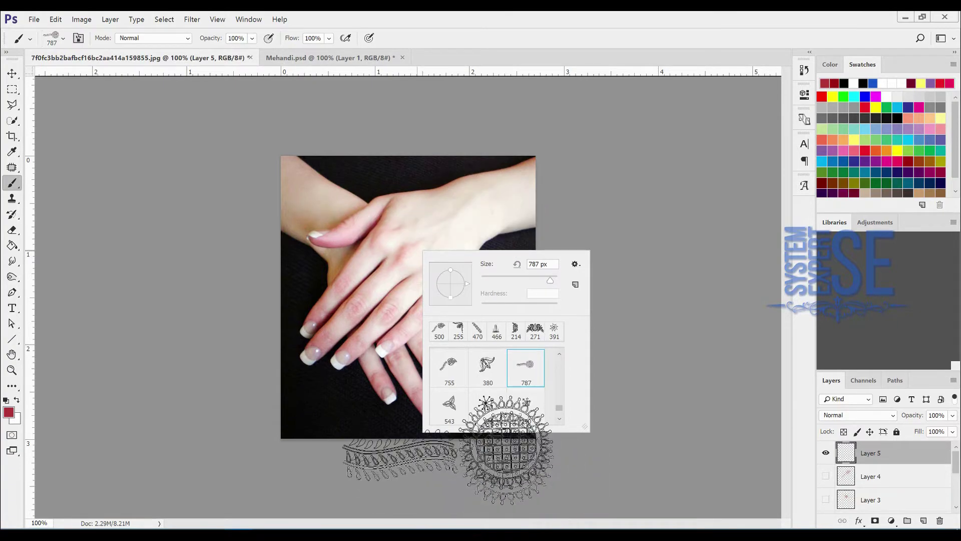
click(408, 222)
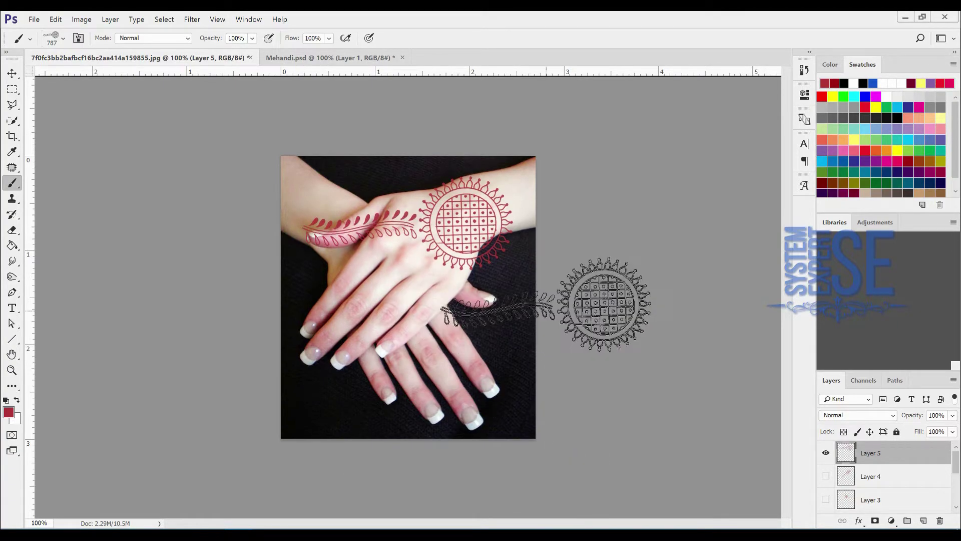
key(ctrl+z)
right_click(420, 231)
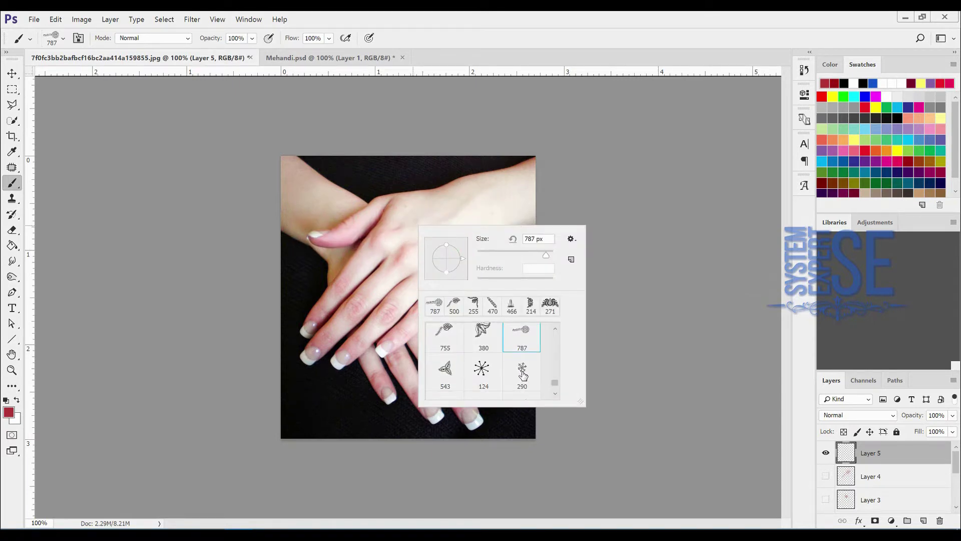
click(445, 370)
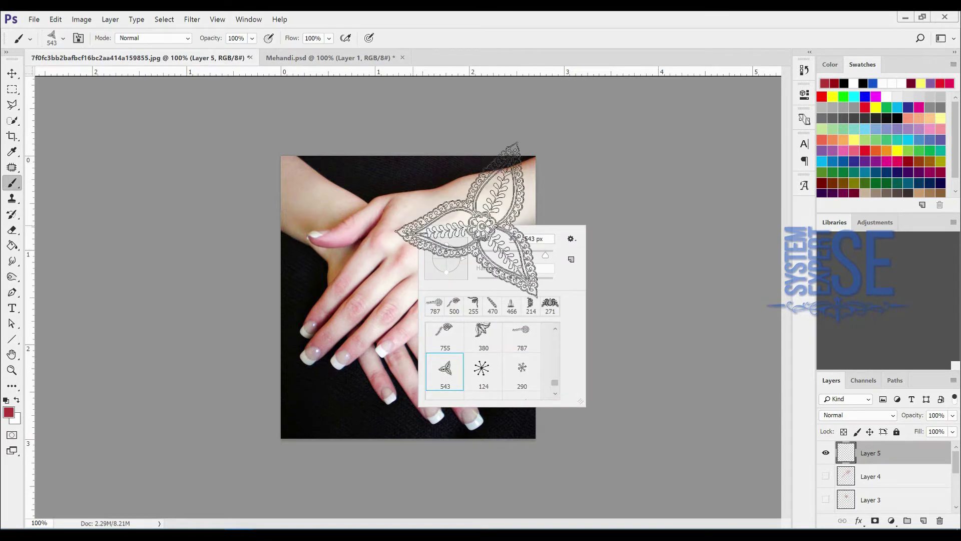
key(Return)
key(bracketleft)
key(bracketleft)
key(bracketleft)
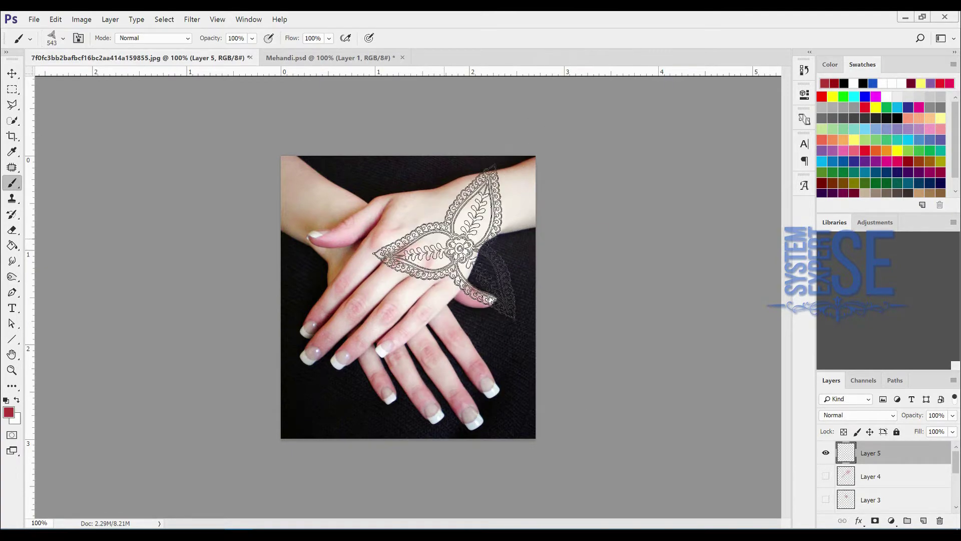
click(422, 235)
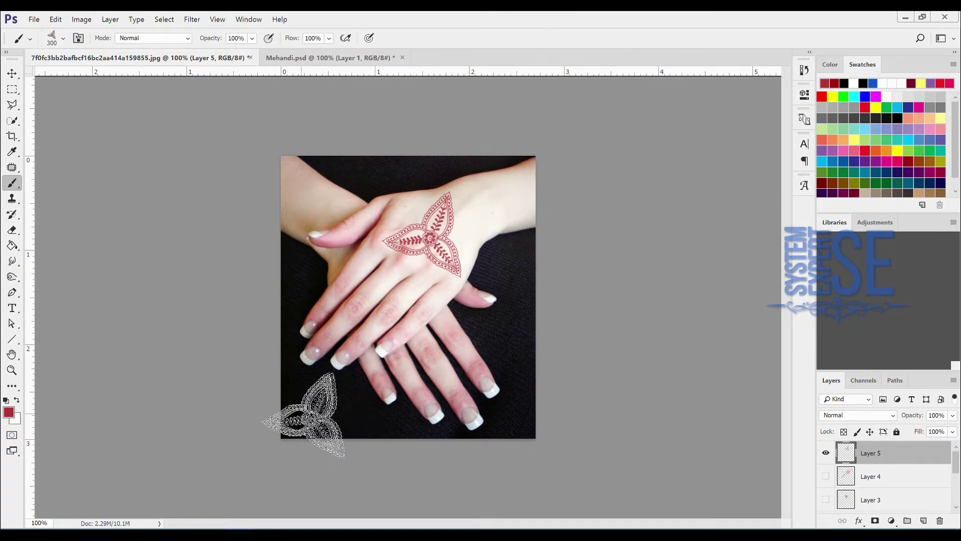
Hide Layer 5, stamp the 372 flower brush at 250 px on new Layer 6, then hide it.
click(924, 521)
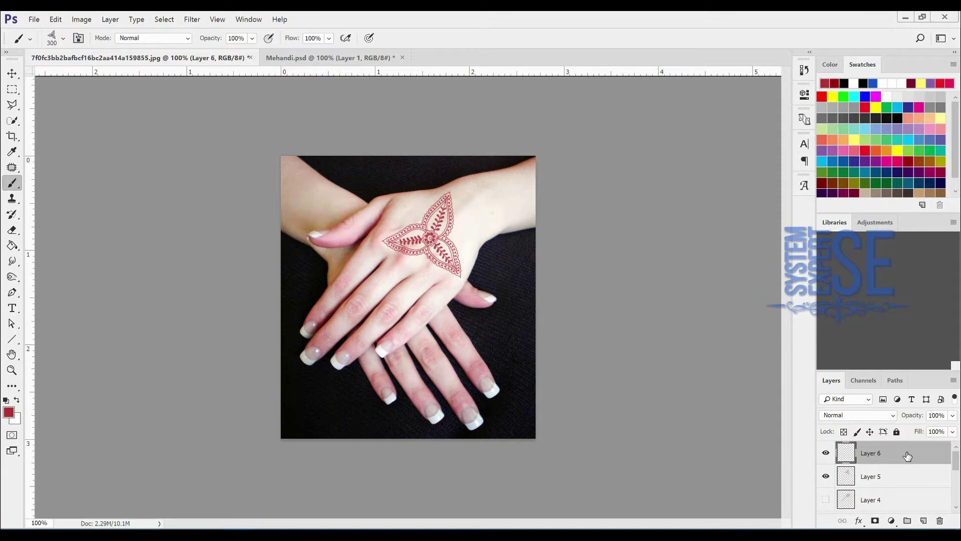
click(826, 478)
right_click(551, 230)
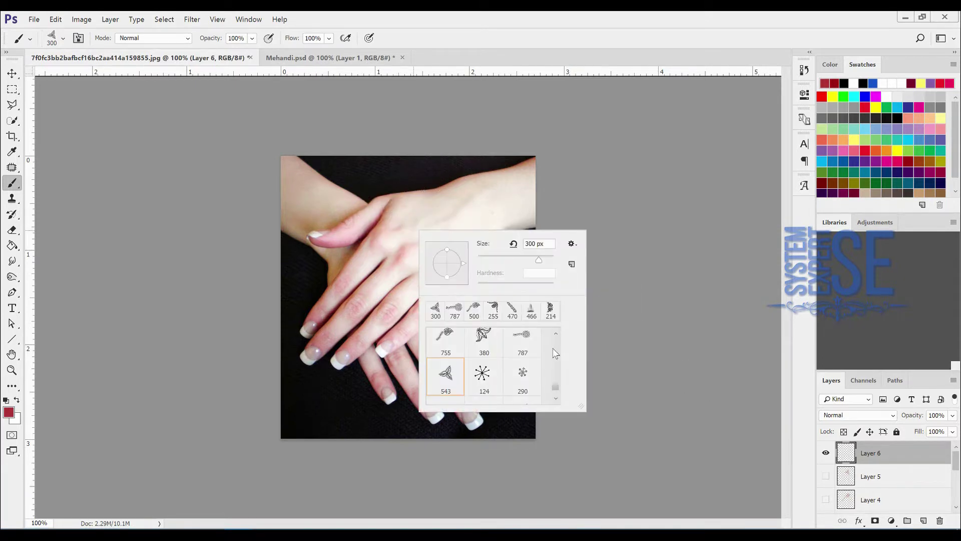
scroll(529, 364, down, 4)
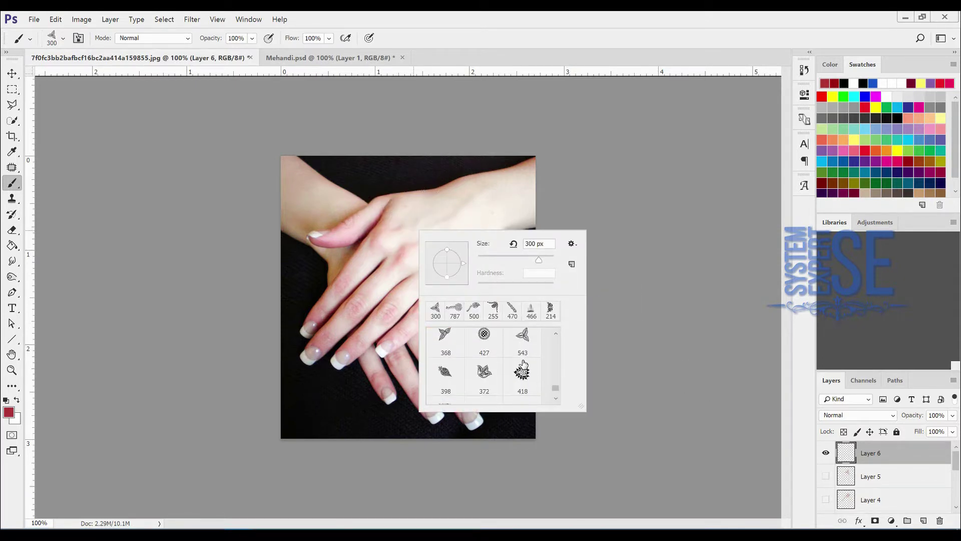
click(484, 377)
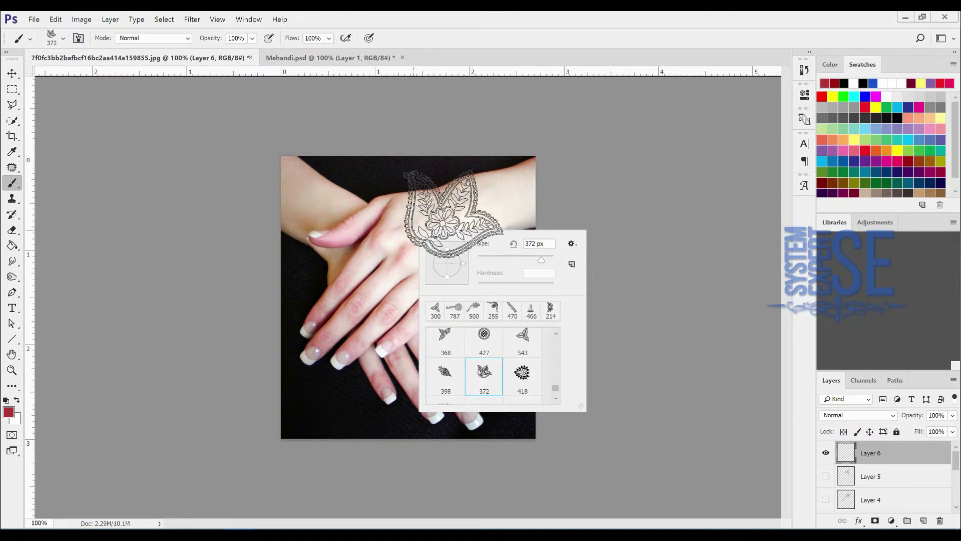
click(429, 263)
key(bracketleft)
key(bracketleft)
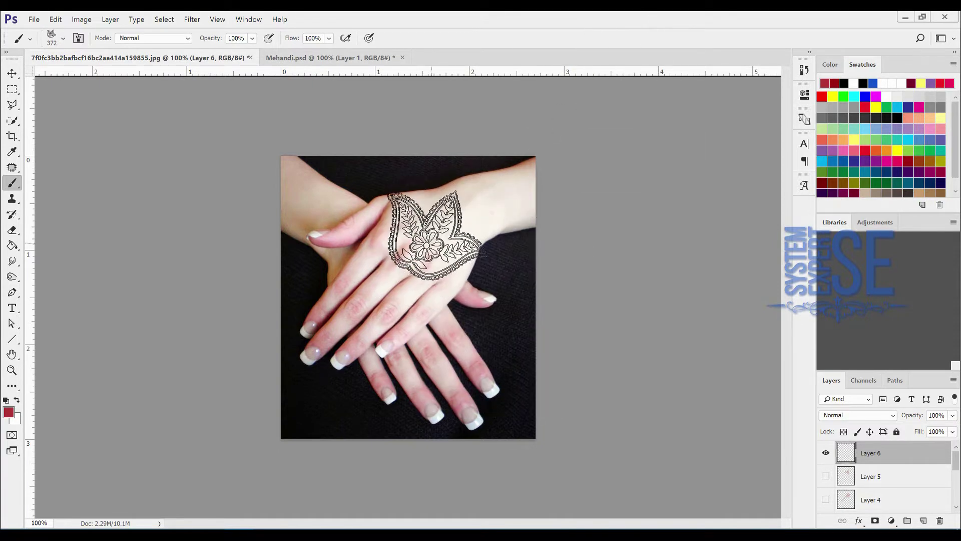
click(435, 234)
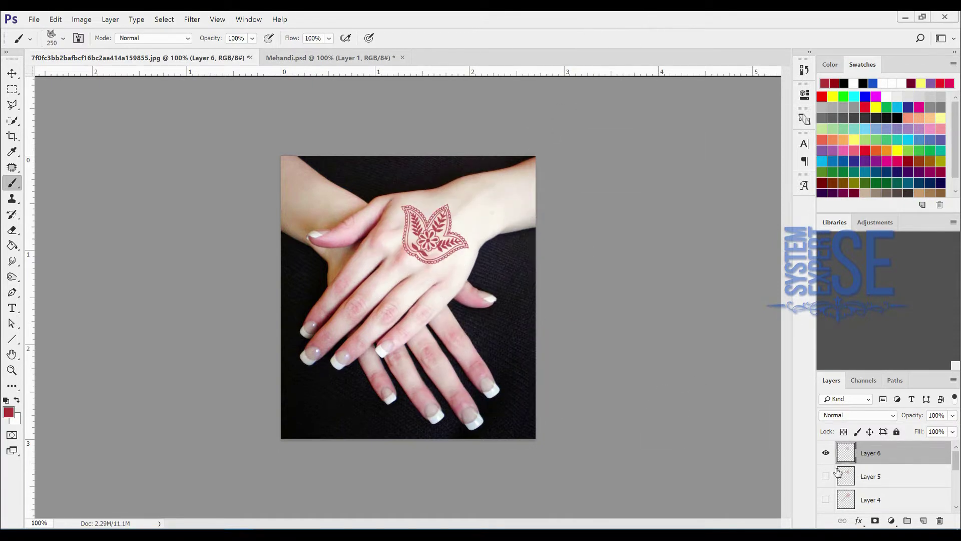
click(825, 457)
Add a new empty layer and select the 1225 leafy vine brush preset.
click(924, 520)
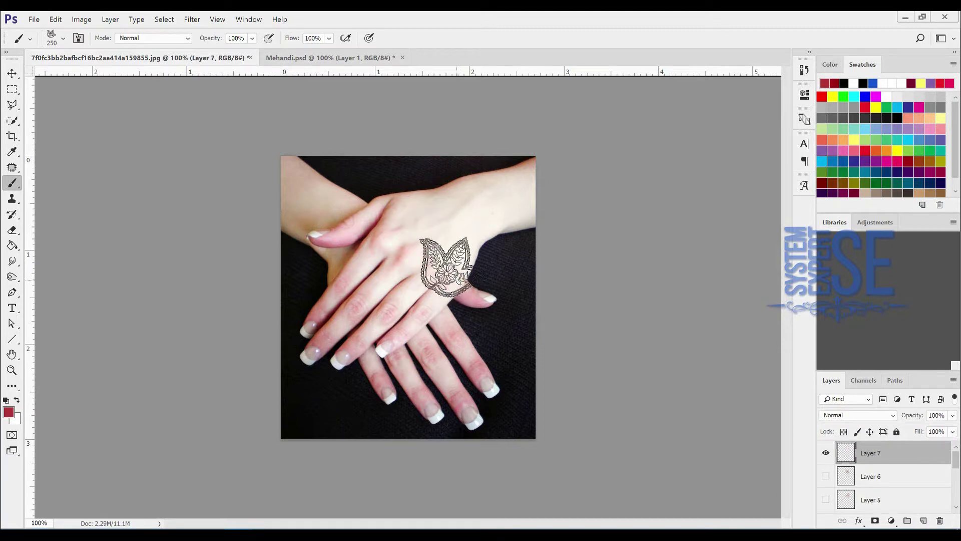
right_click(437, 234)
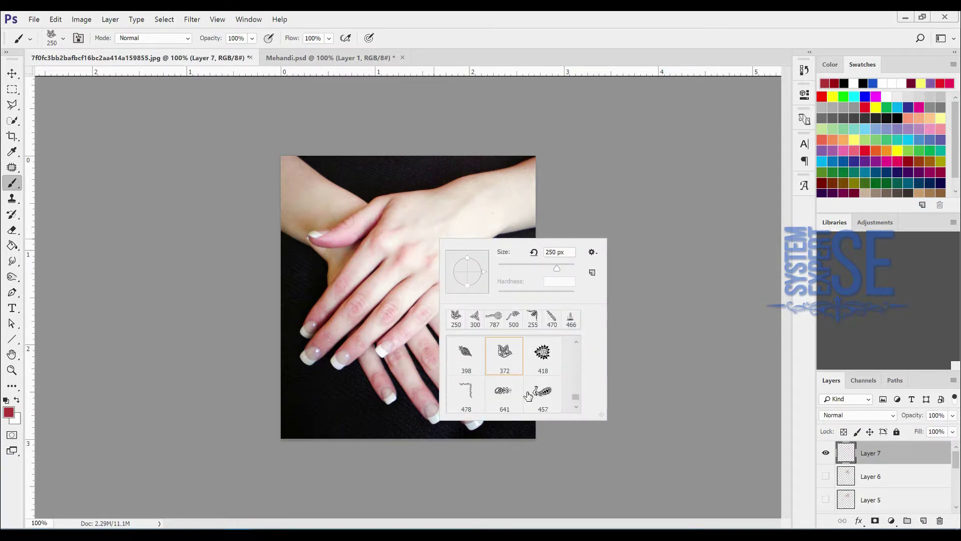
scroll(528, 396, down, 1)
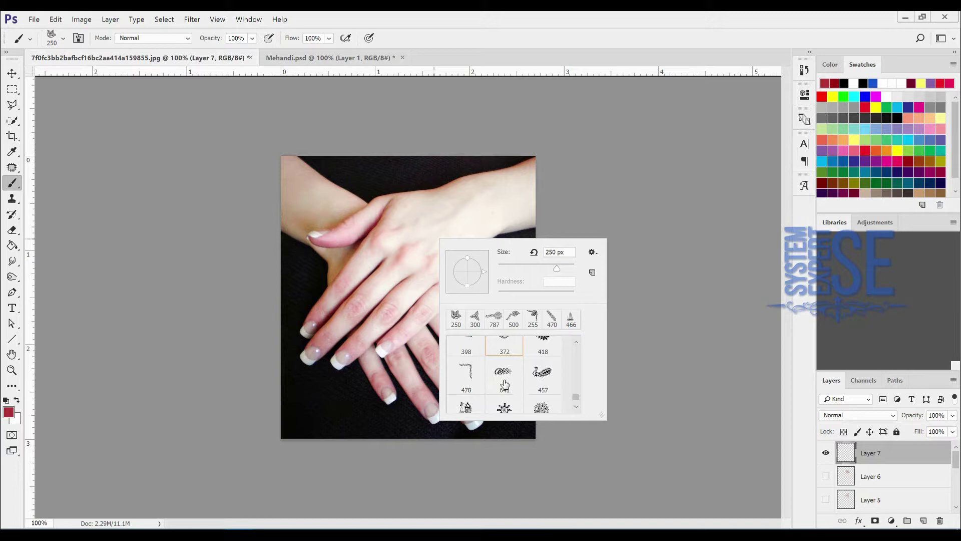
scroll(508, 381, down, 6)
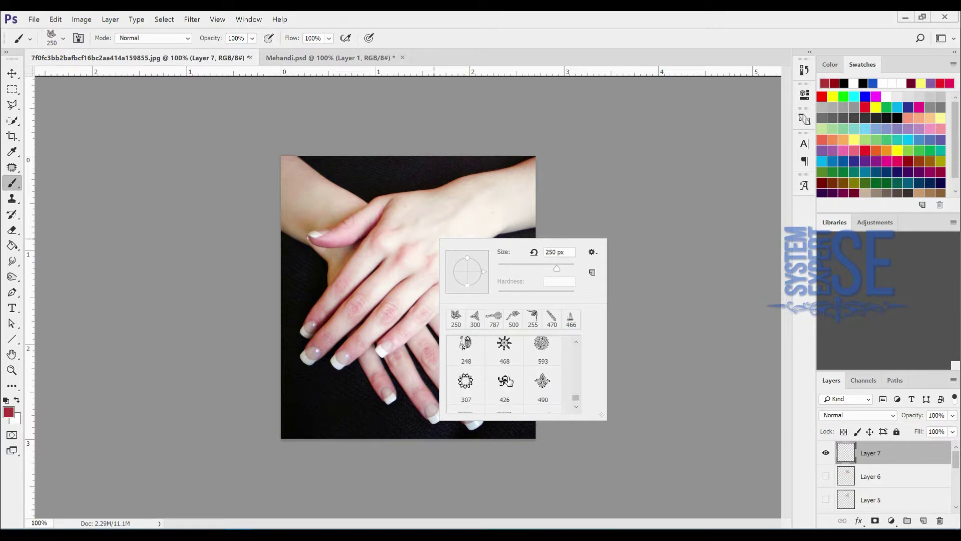
scroll(509, 385, down, 6)
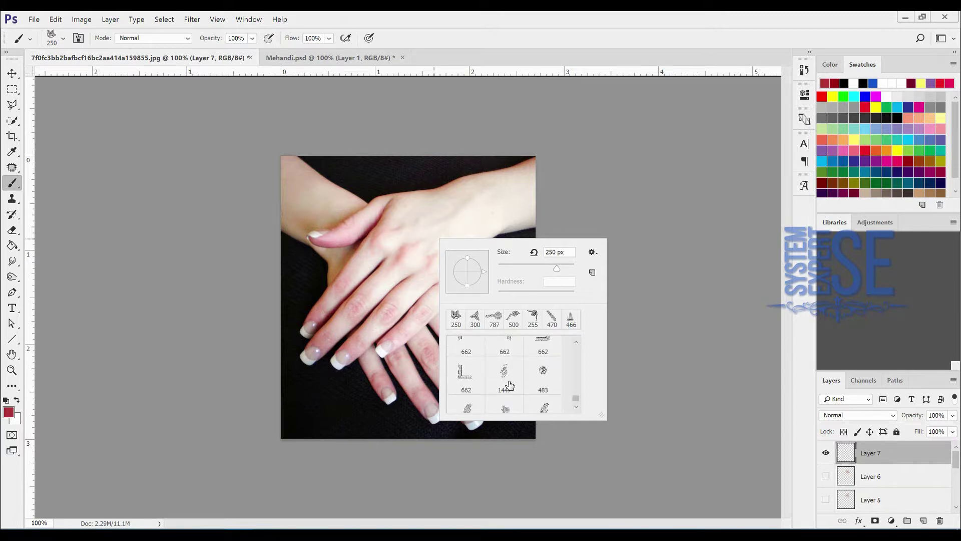
scroll(506, 384, up, 3)
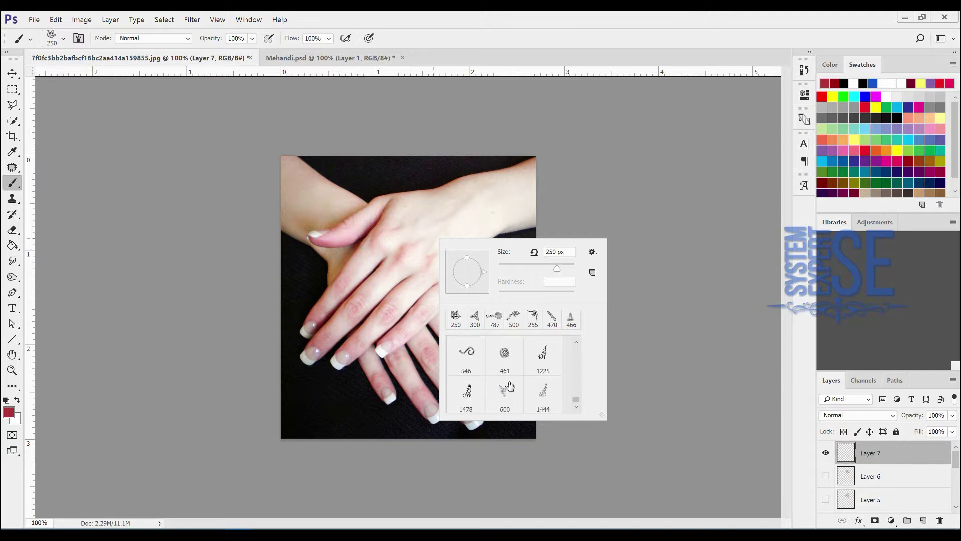
scroll(499, 385, down, 4)
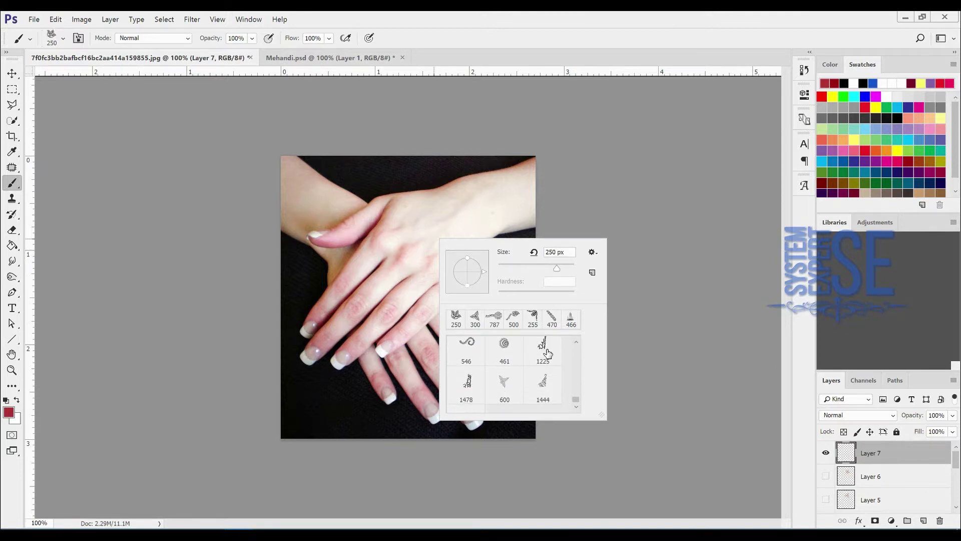
click(544, 349)
click(570, 50)
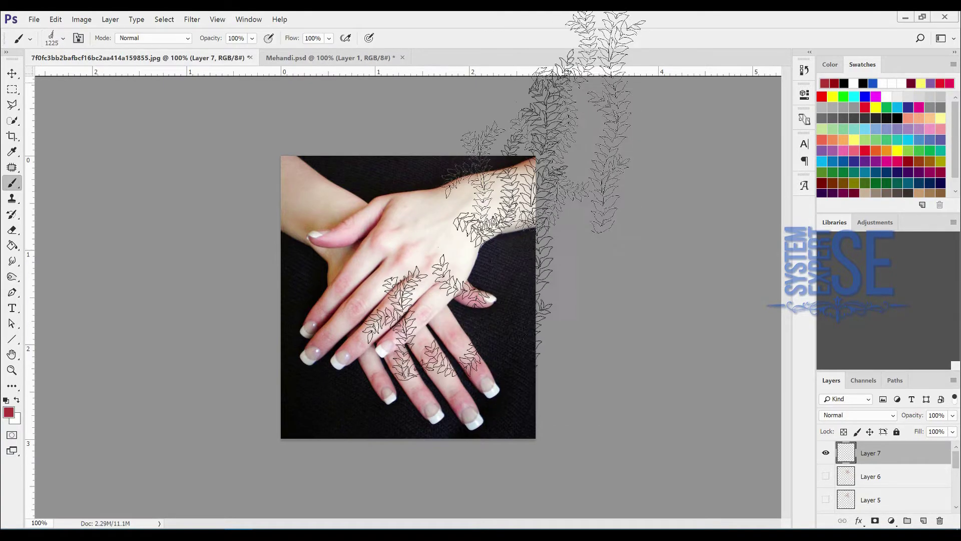
Resize the brush to 500 px and stamp the red vine across the back of the hand.
key(bracketleft)
key(bracketleft)
key(bracketleft)
key(bracketleft)
key(bracketleft)
key(bracketleft)
key(bracketleft)
key(bracketleft)
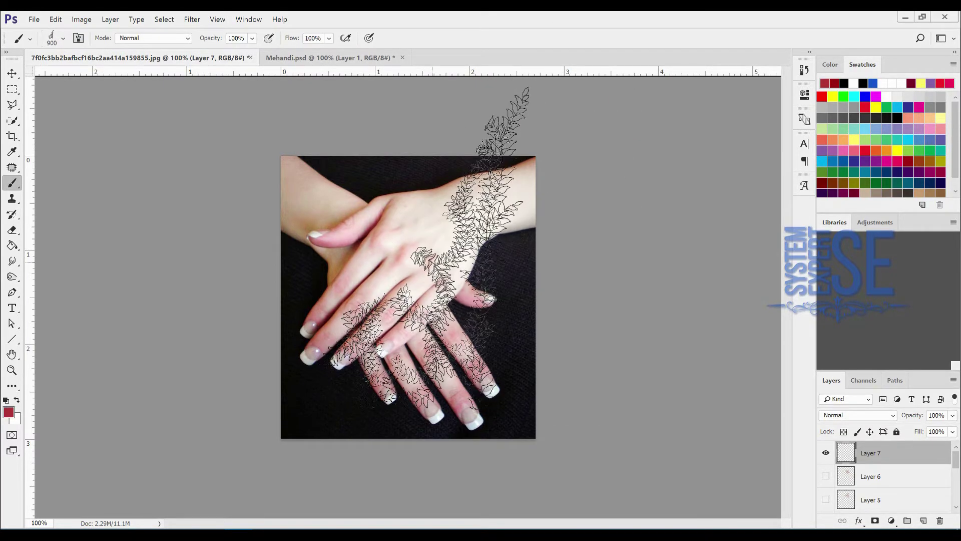
key(bracketleft)
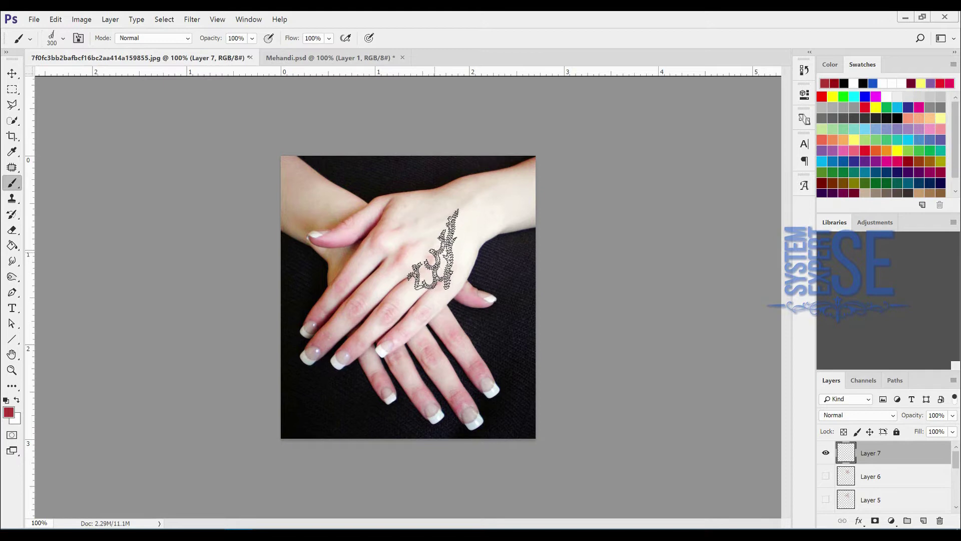
key(bracketright)
key(bracketright)
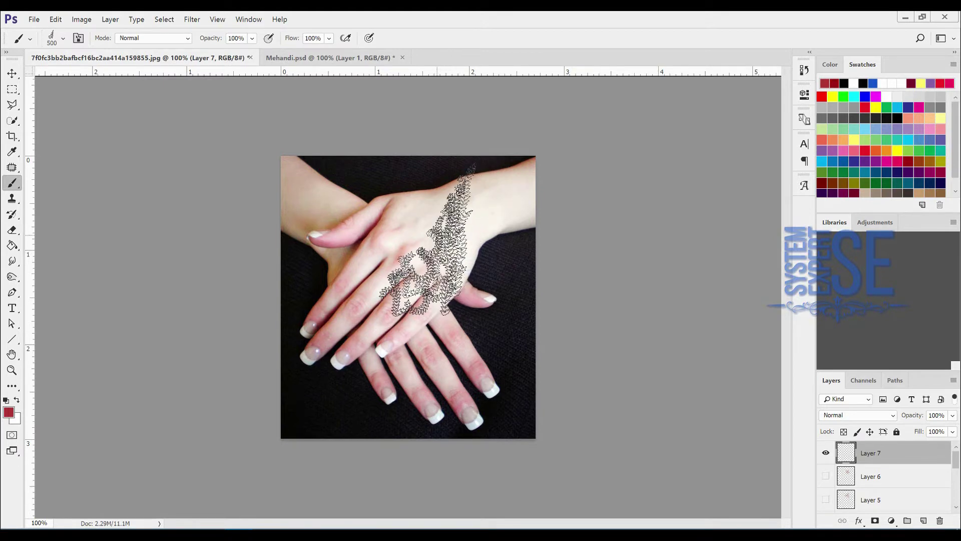
click(438, 231)
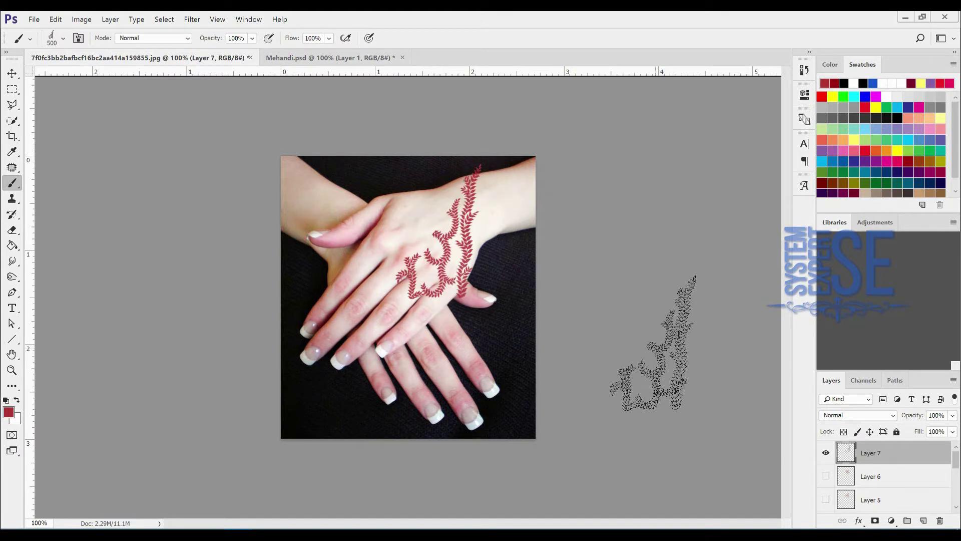
Rotate the vine mehndi about 34° clockwise and shift it toward the wrist.
key(ctrl+t)
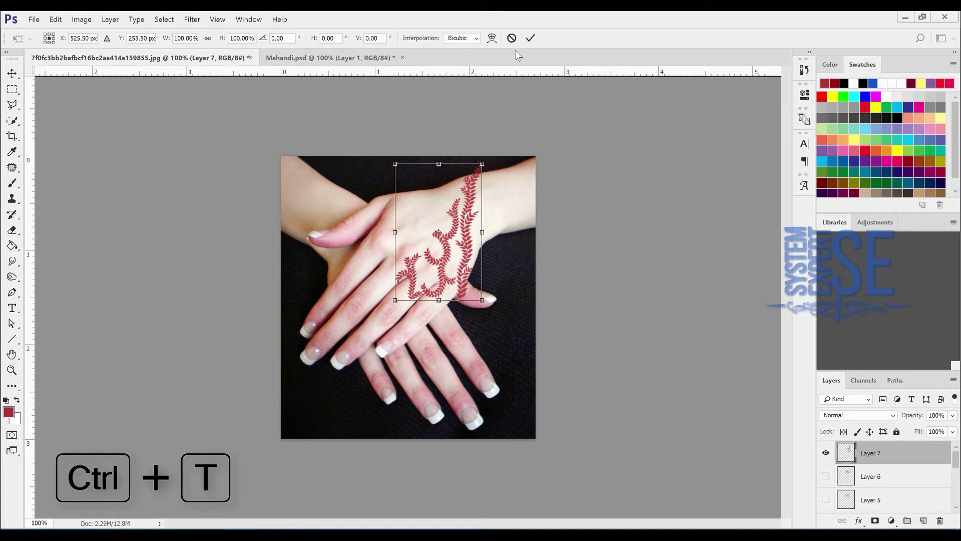
drag(493, 165, 551, 160)
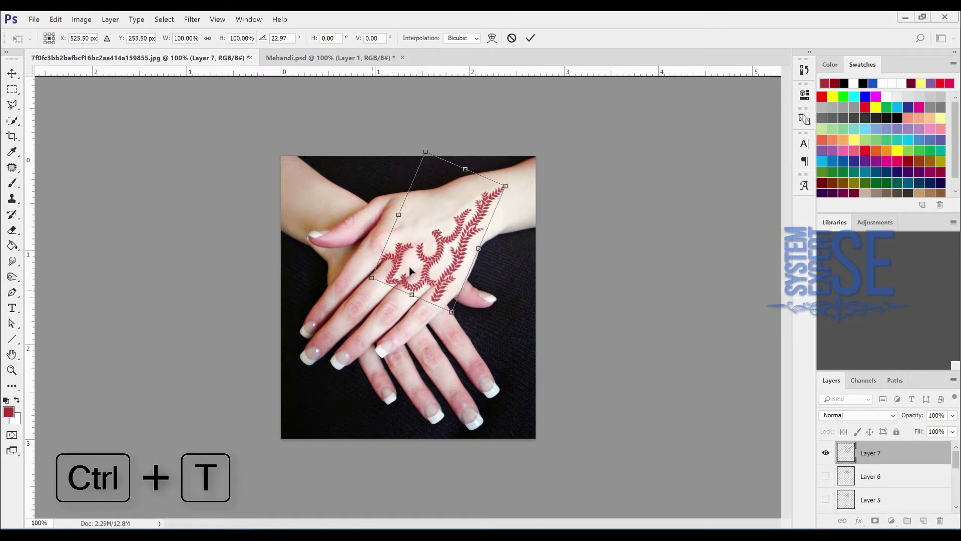
drag(429, 248, 435, 224)
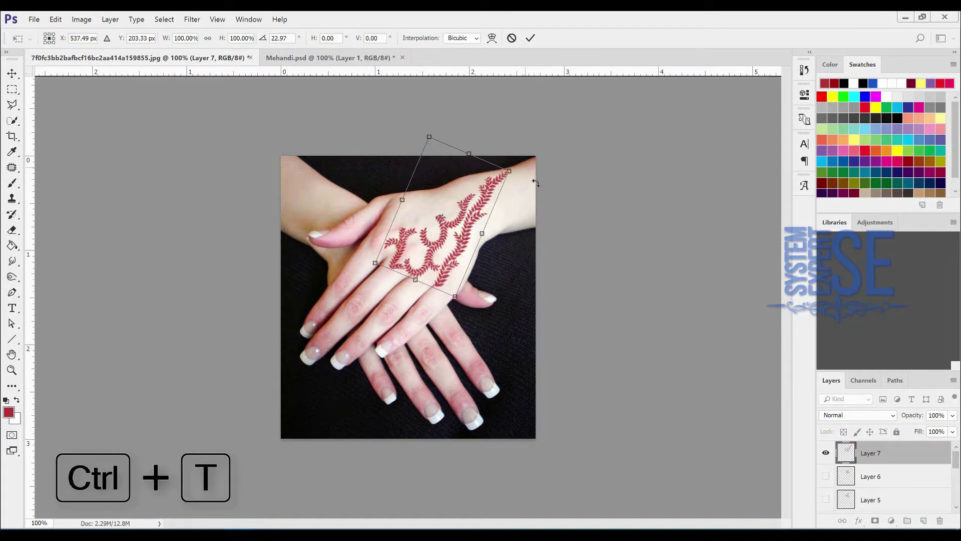
drag(536, 183, 512, 194)
drag(468, 222, 480, 226)
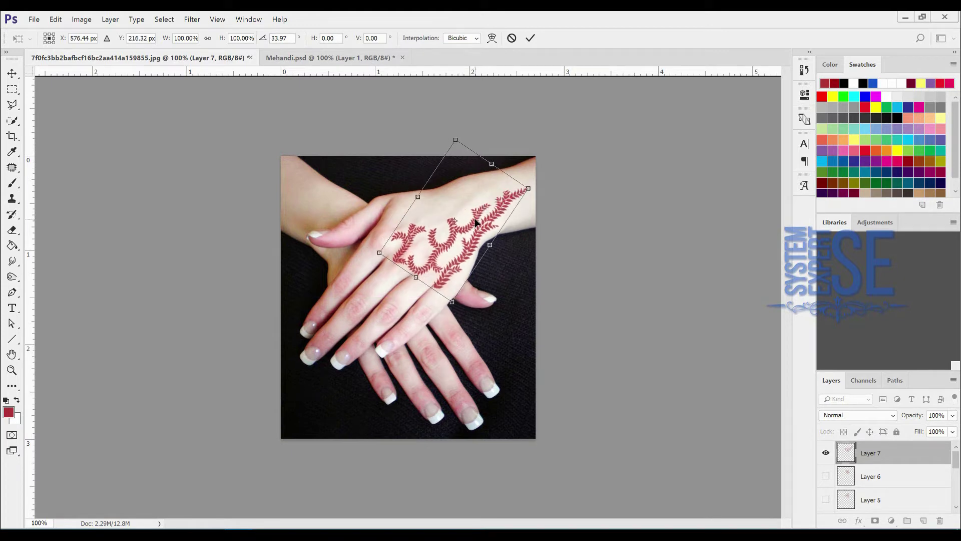
Warp the vine to bend along the hand's curve and apply the transform.
right_click(444, 231)
click(468, 321)
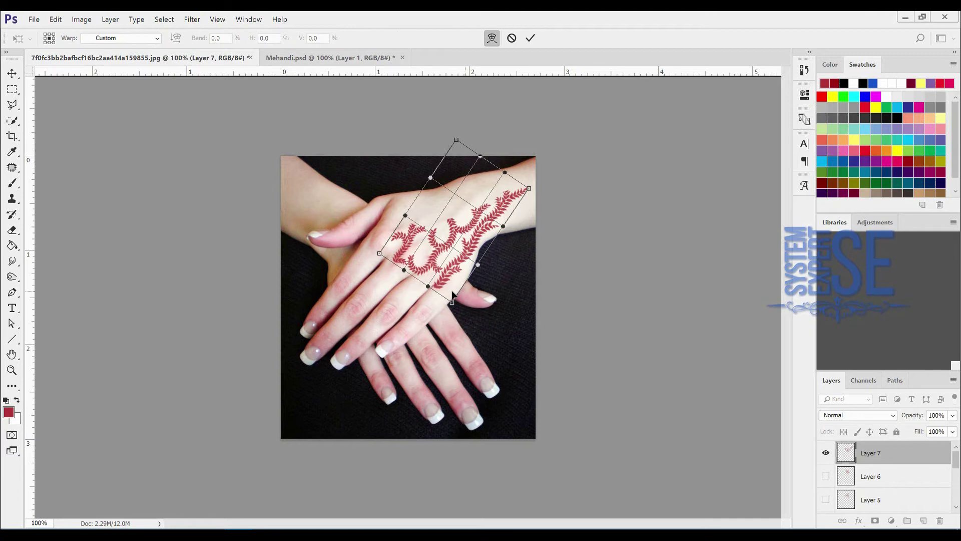
drag(443, 290, 449, 292)
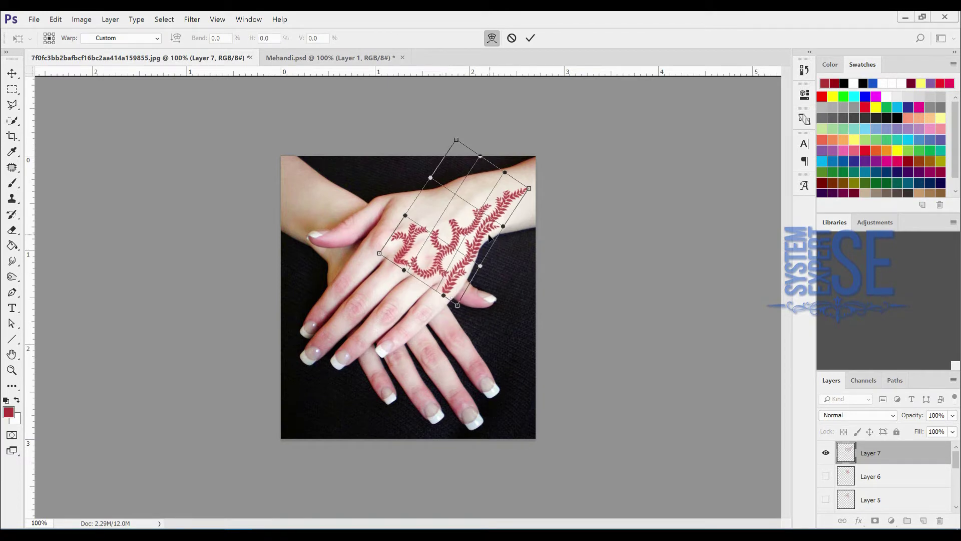
drag(489, 237, 485, 237)
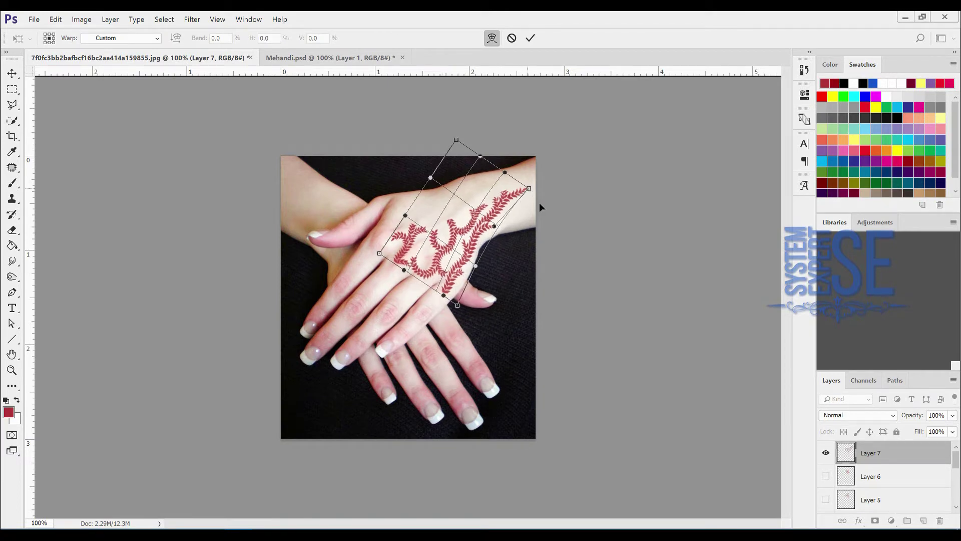
drag(528, 189, 540, 211)
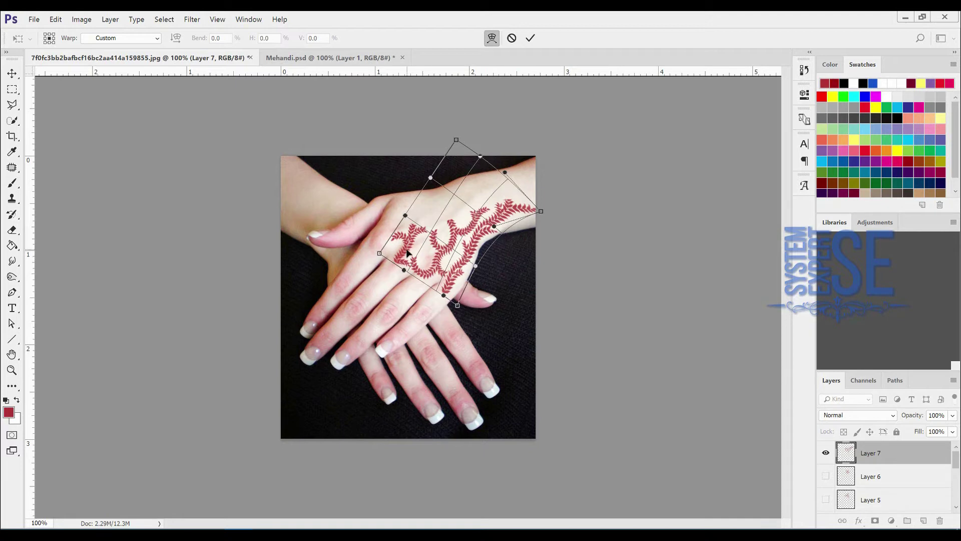
drag(407, 253, 410, 248)
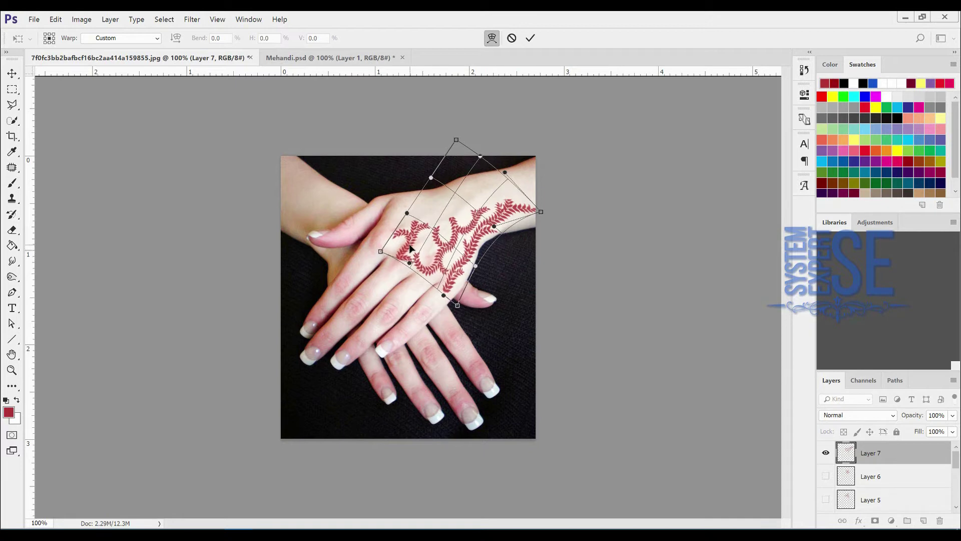
key(Return)
key(b)
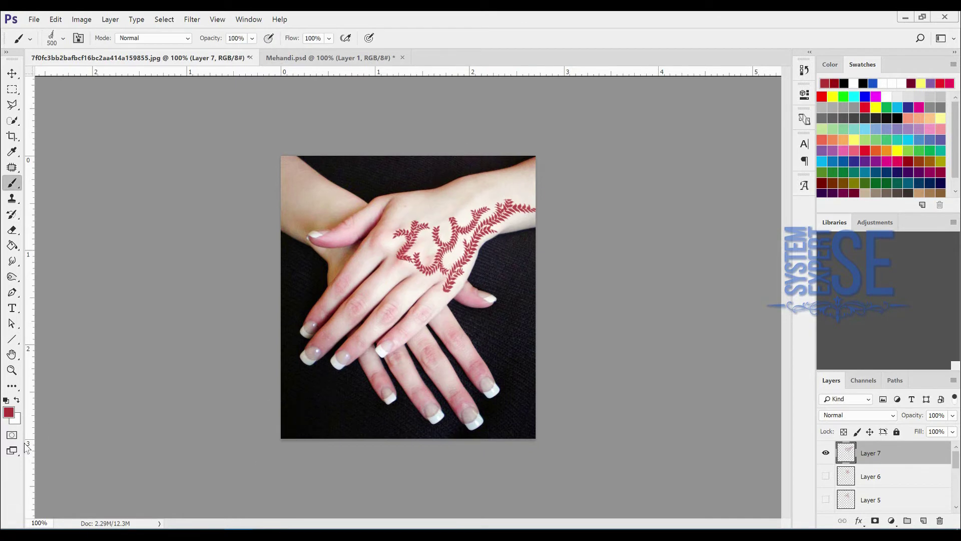